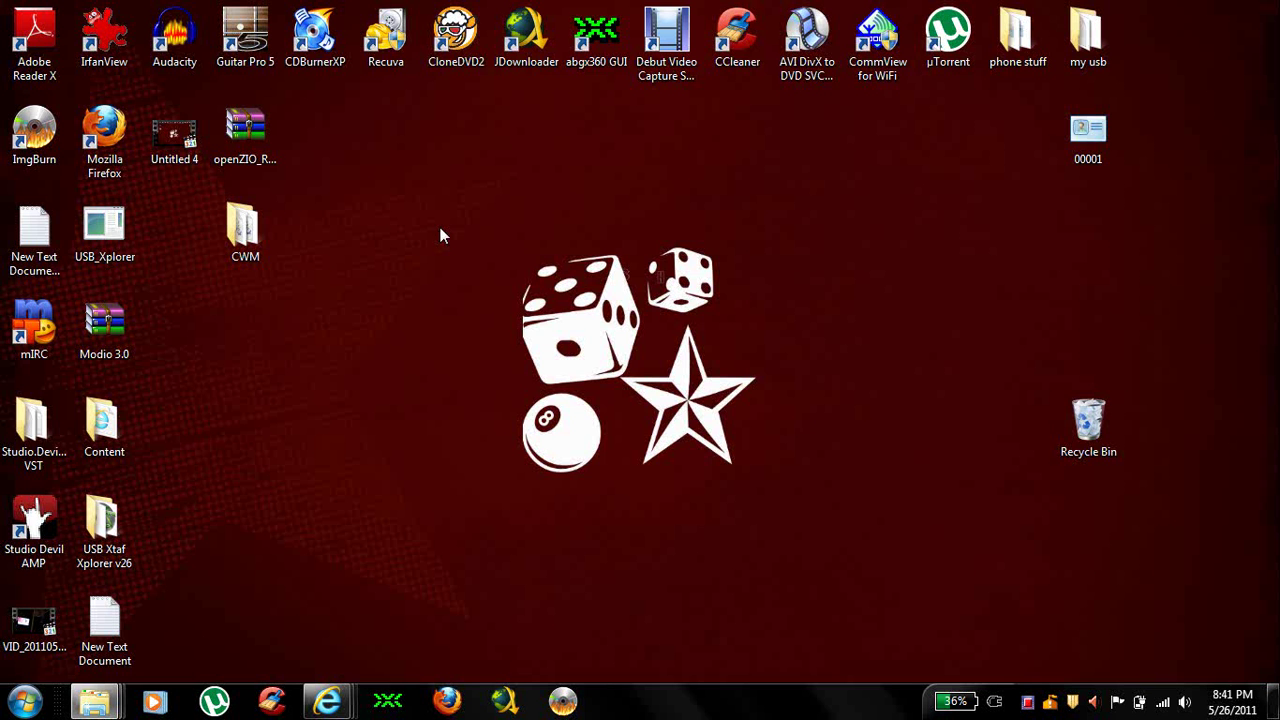
Review the xda-developers ClockworkMod recovery post in Internet Explorer, then locate the extracted CWM folder on the desktop.
mouse_move(328, 700)
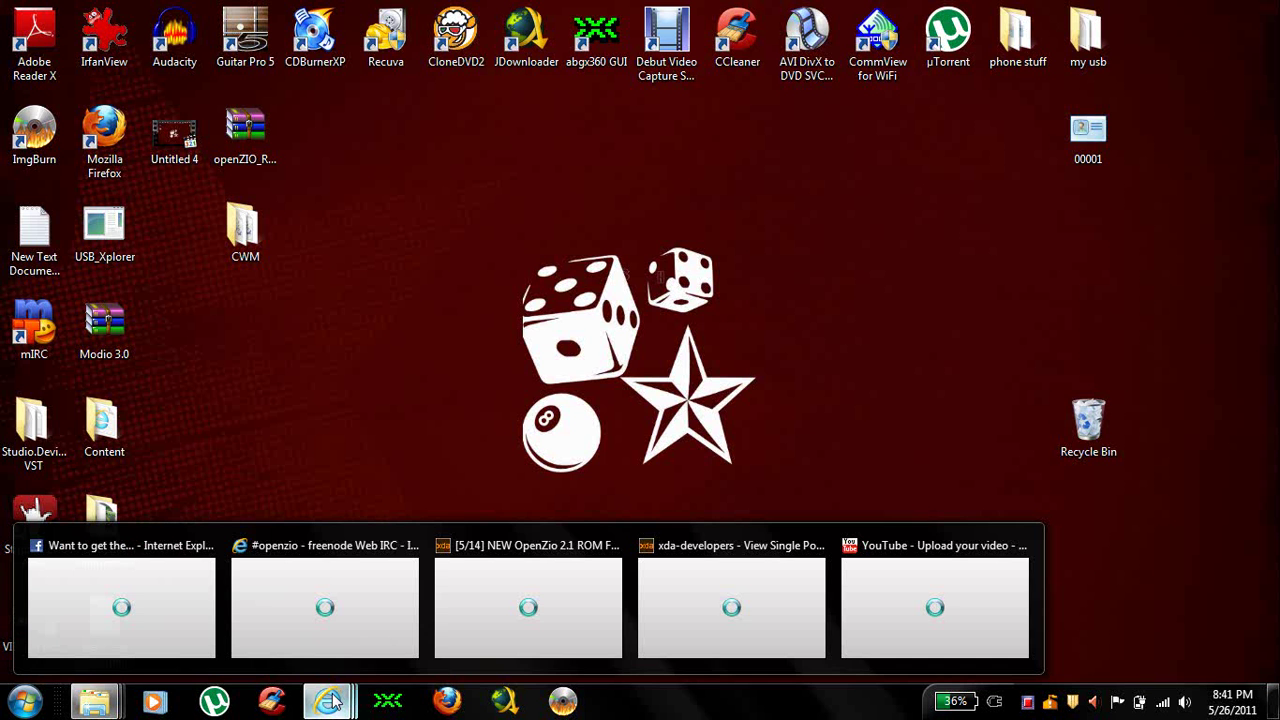
left_click(706, 586)
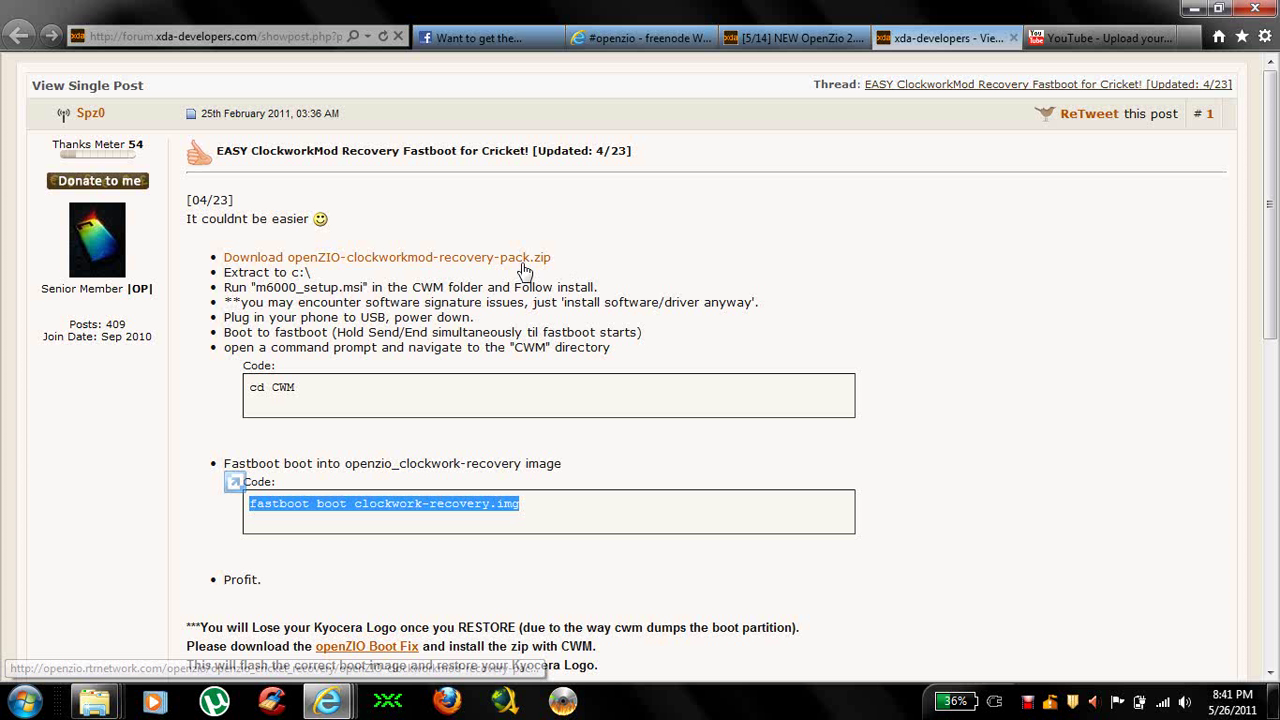
left_click(1194, 8)
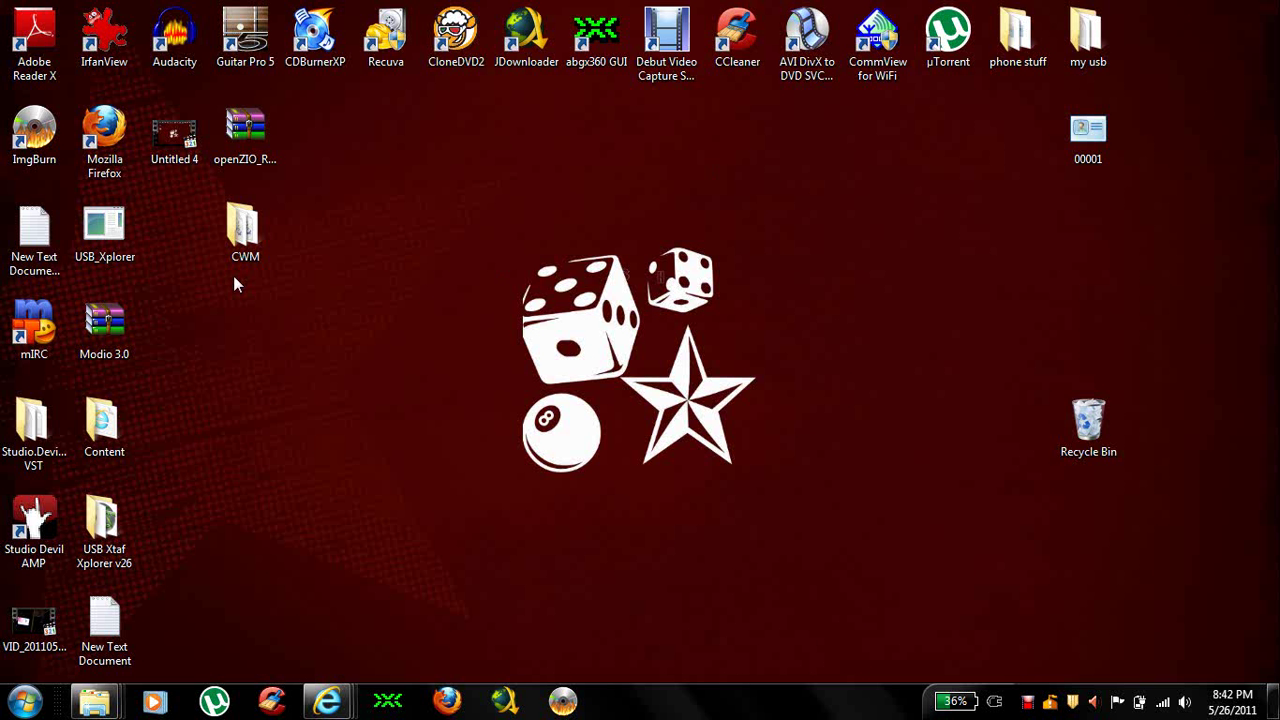
left_click(243, 232)
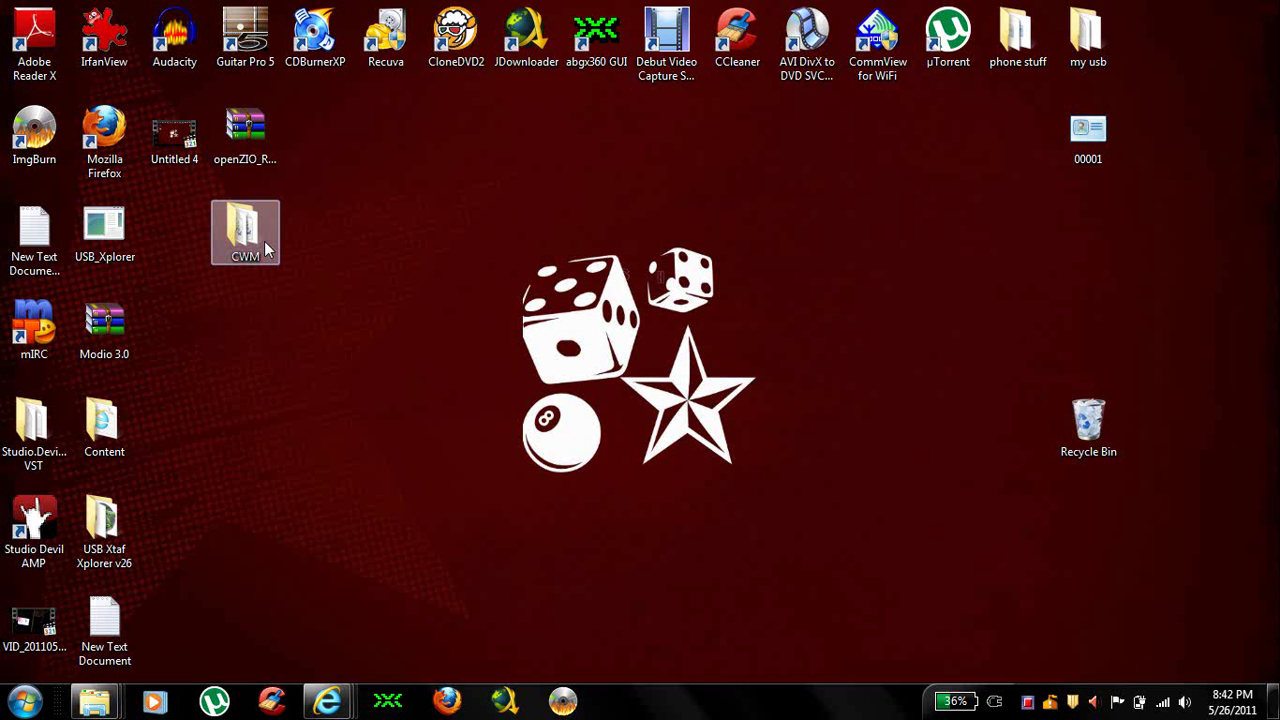
left_click(423, 340)
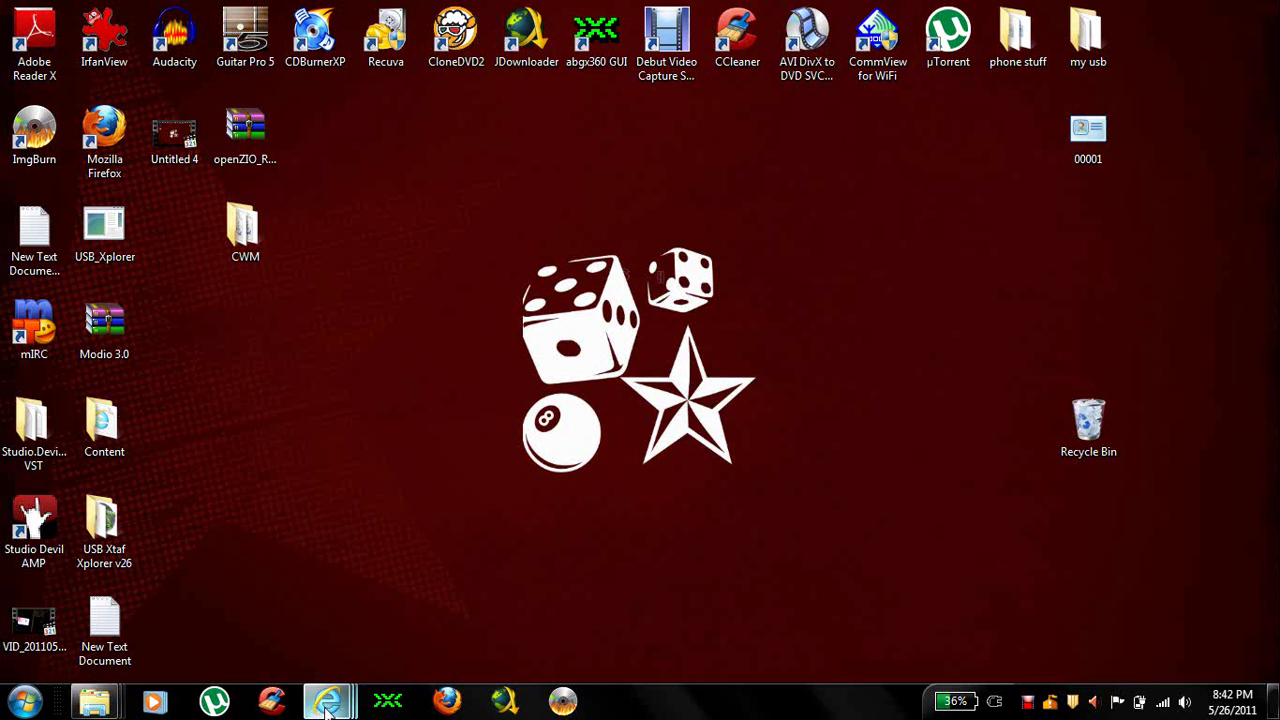
Switch to the OpenZio 2.1 ROM thread in Internet Explorer, find its ROM download link, and return to the desktop.
mouse_move(327, 700)
left_click(527, 620)
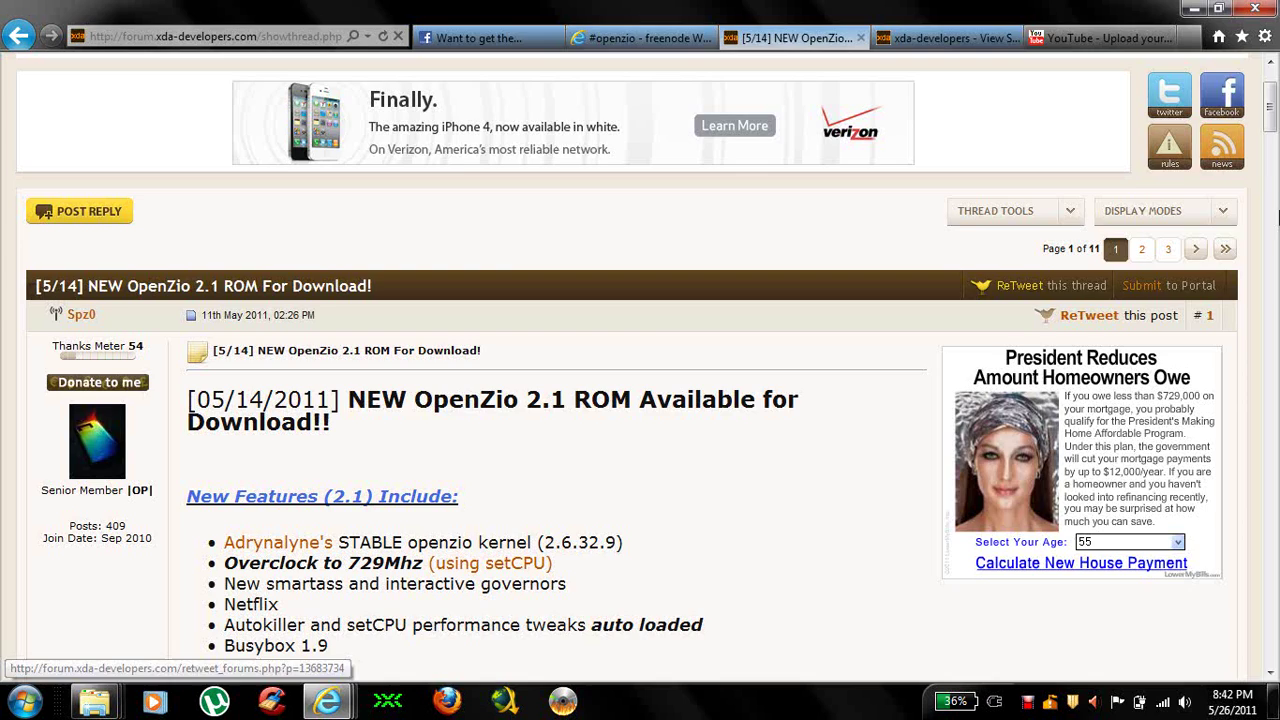
left_click_drag(1271, 133, 1268, 302)
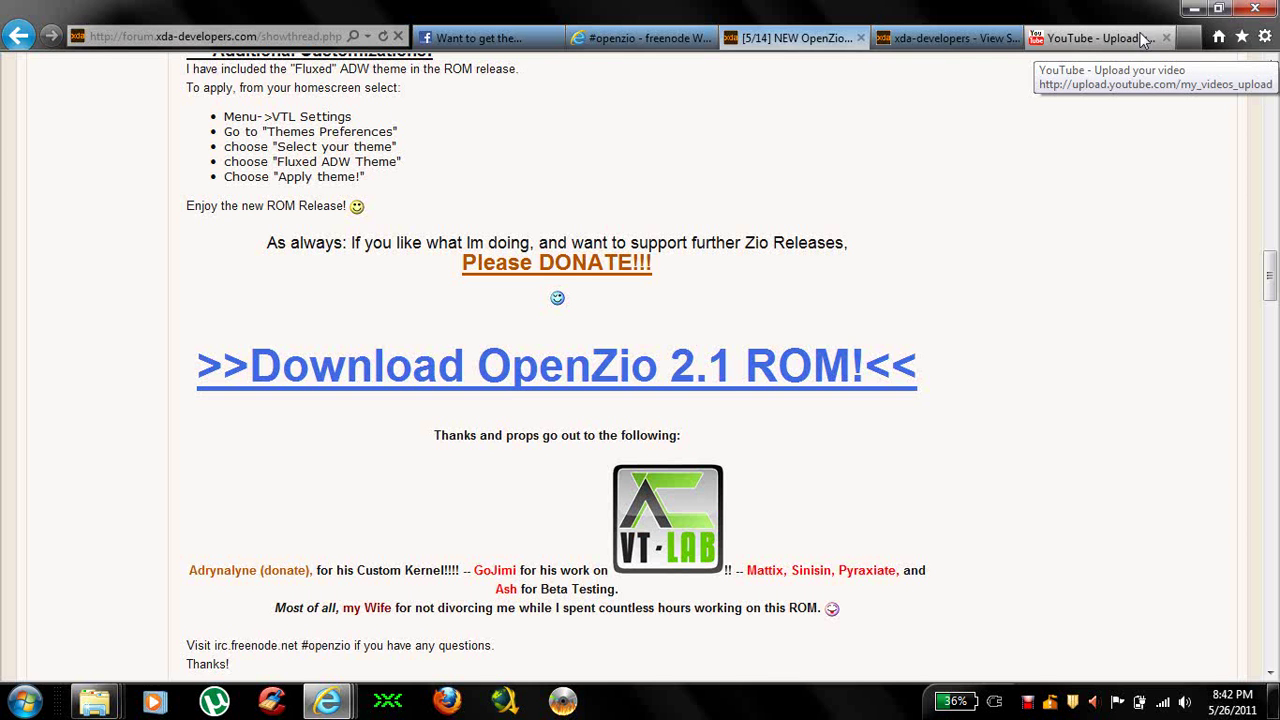
left_click(1194, 8)
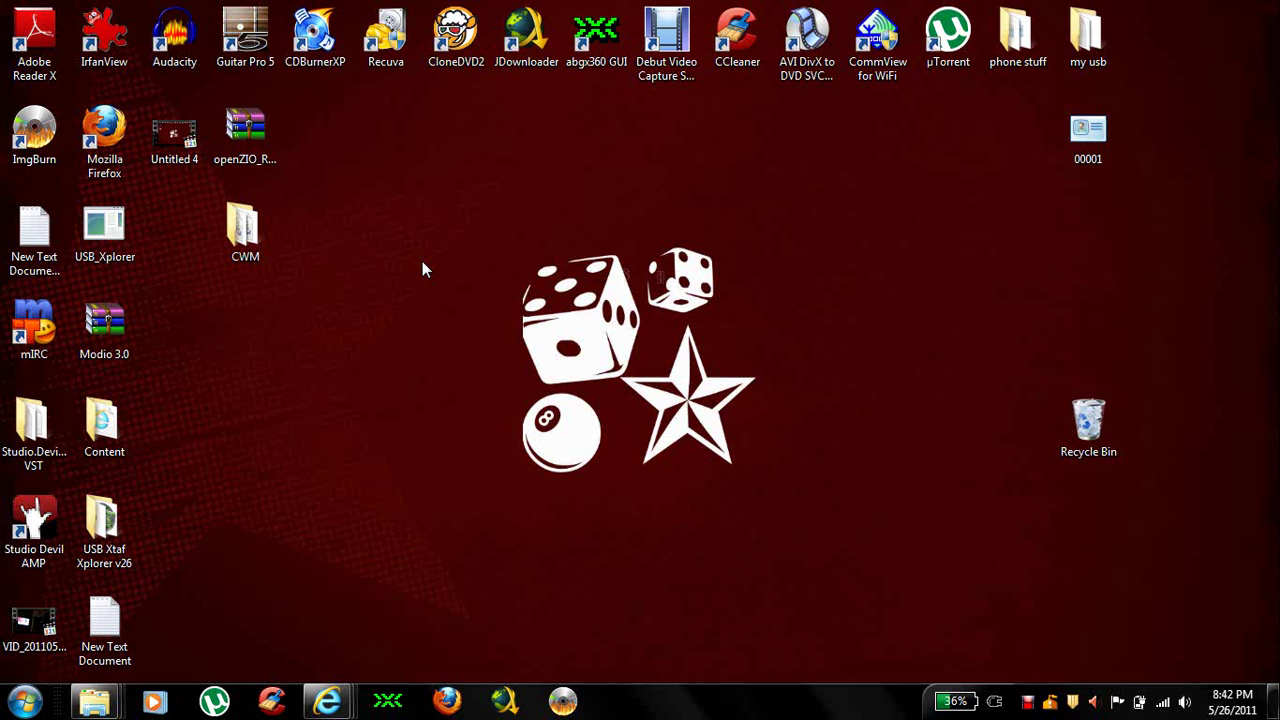
Copy the desktop CWM folder and open the personal user folder under Users on Local Disk (C:).
right_click(253, 258)
left_click(320, 532)
key("super")
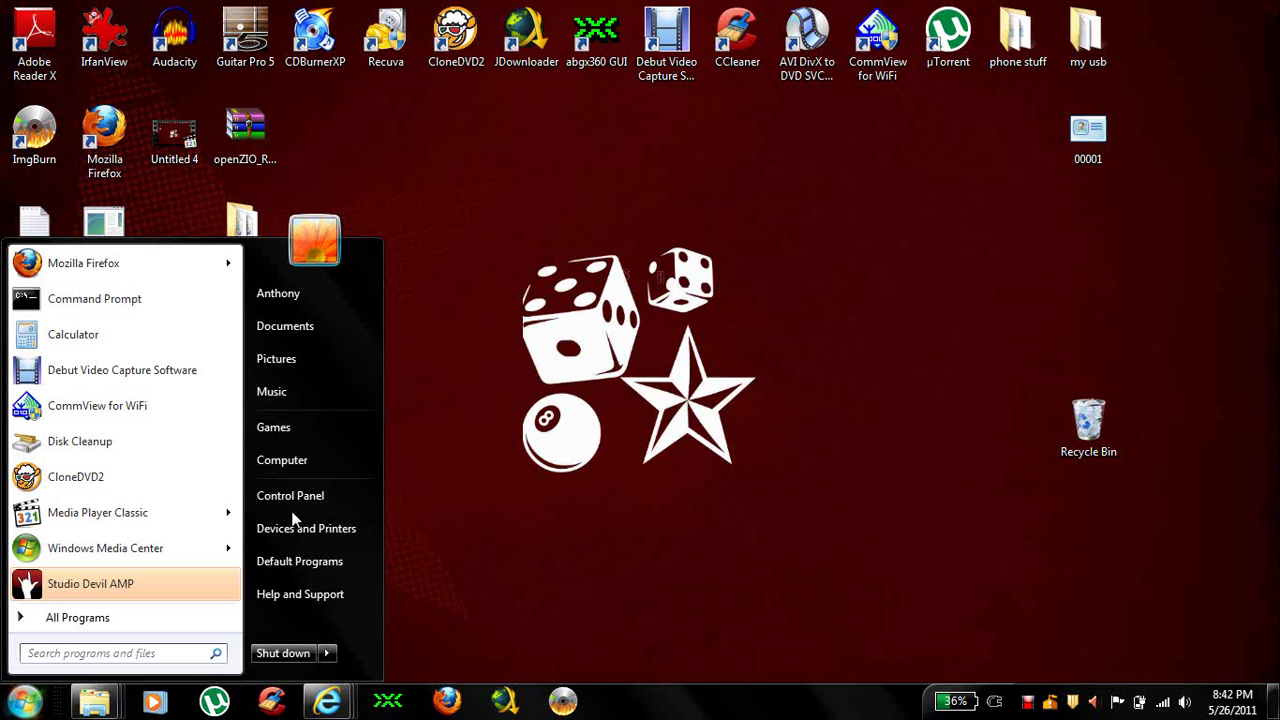
left_click(316, 462)
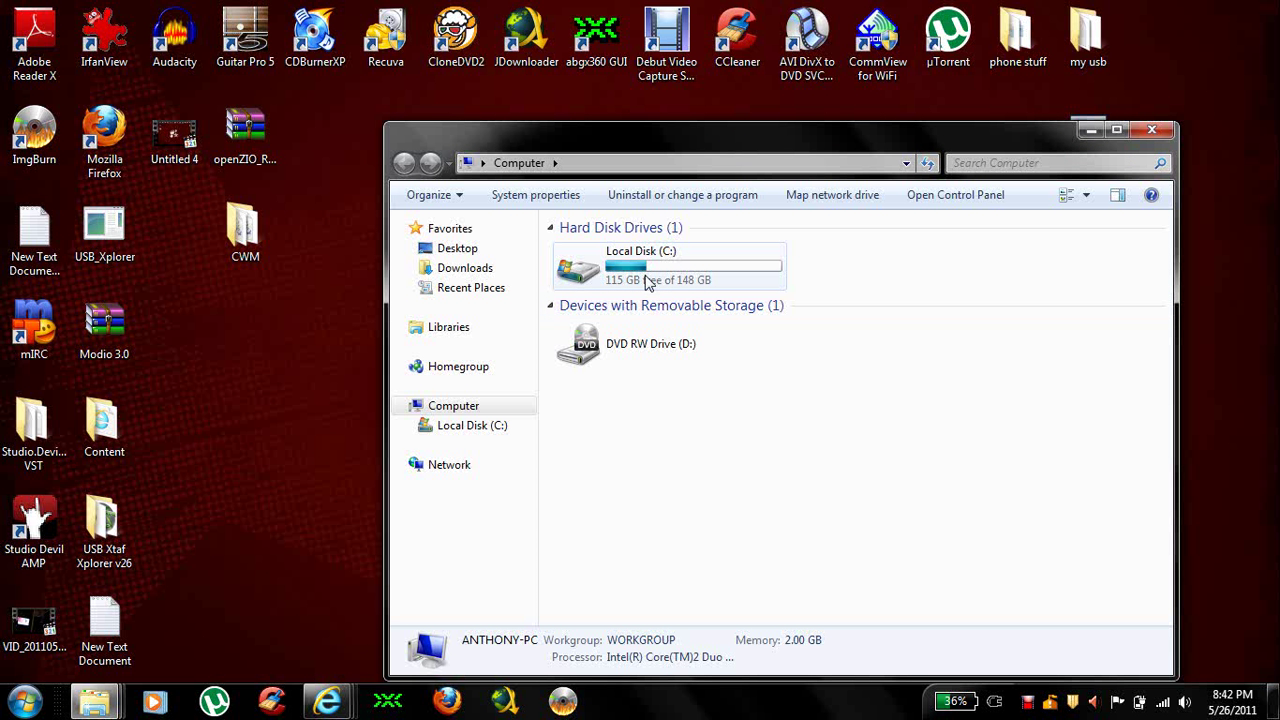
double_click(651, 272)
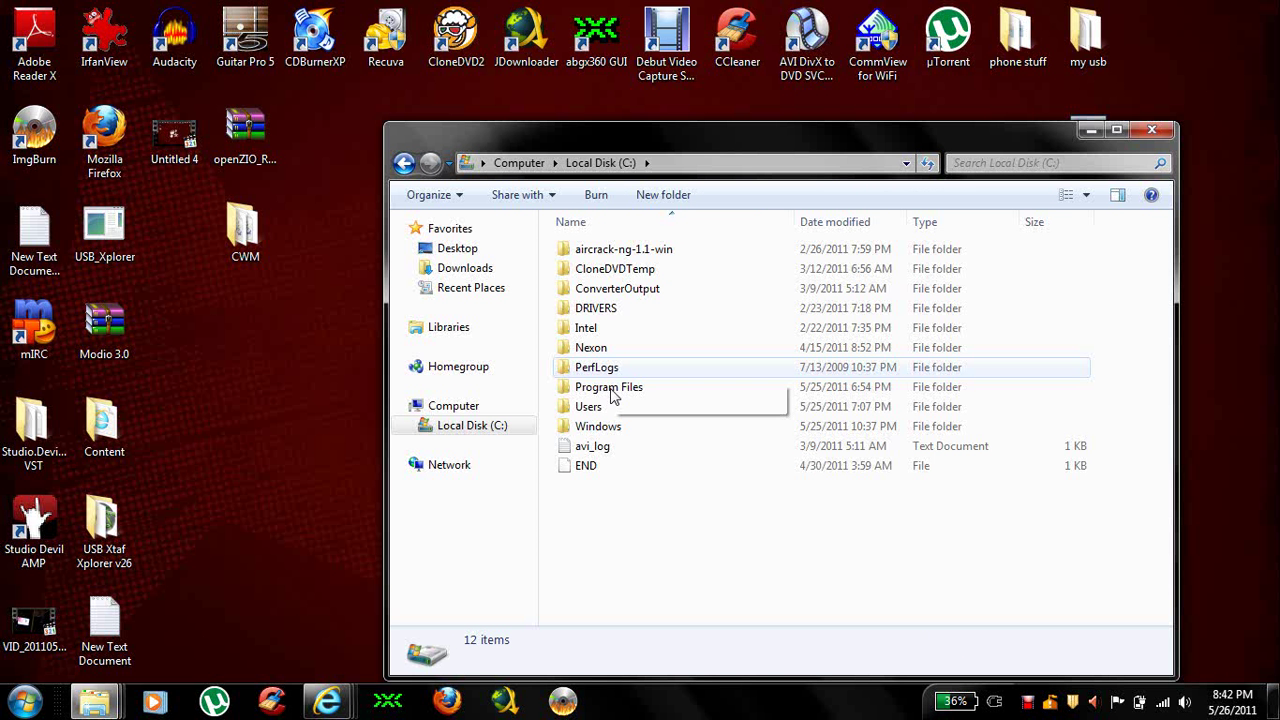
double_click(605, 407)
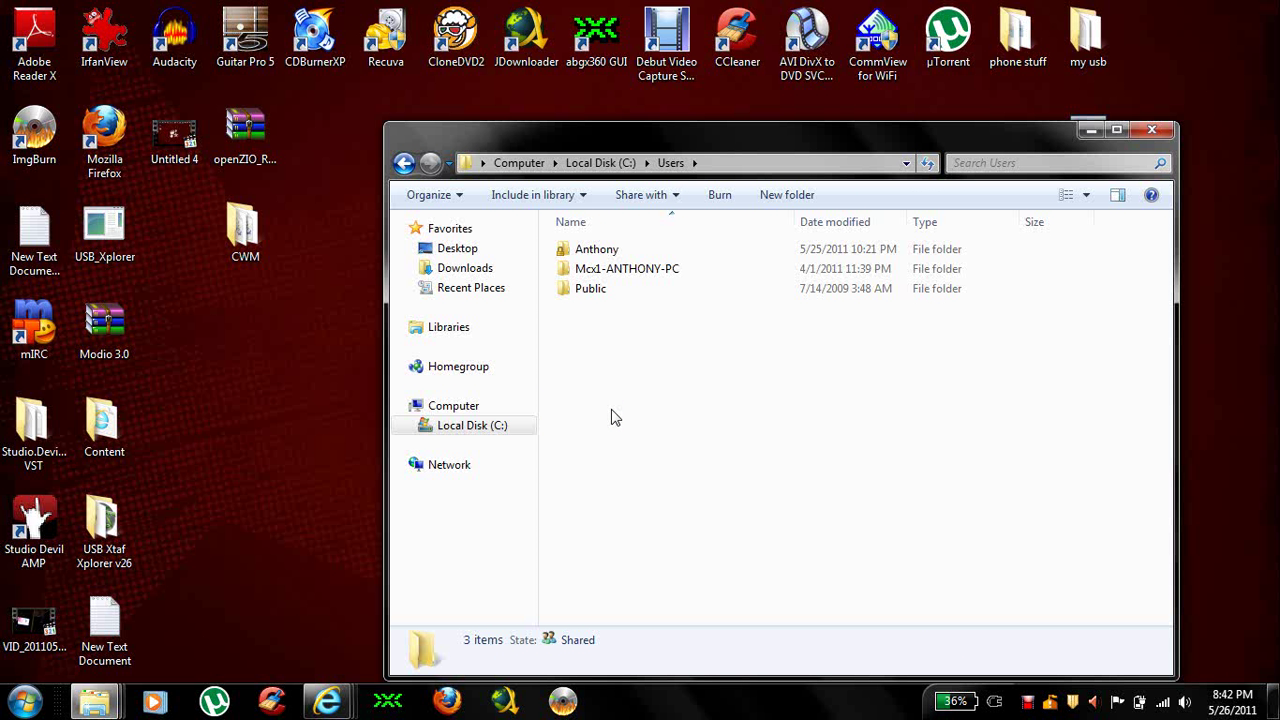
double_click(630, 256)
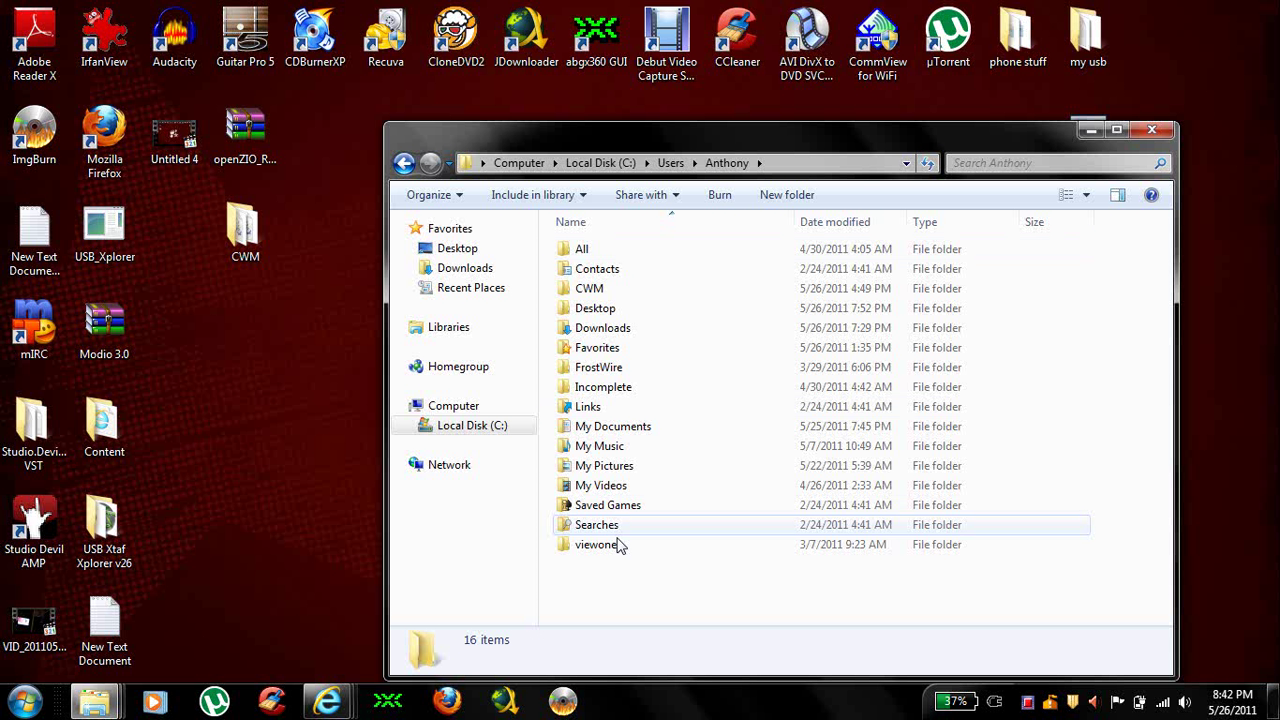
Try to paste the CWM folder into the personal user folder, decline merging it, and close the window.
right_click(609, 606)
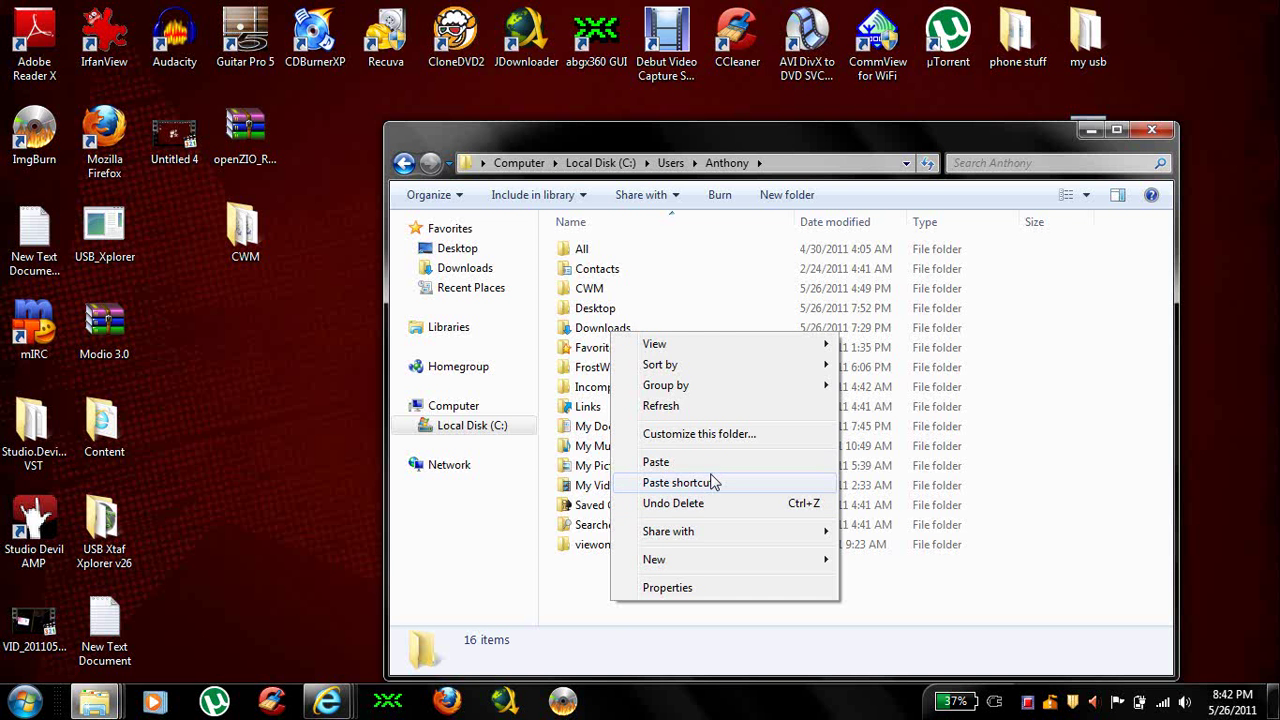
left_click(706, 463)
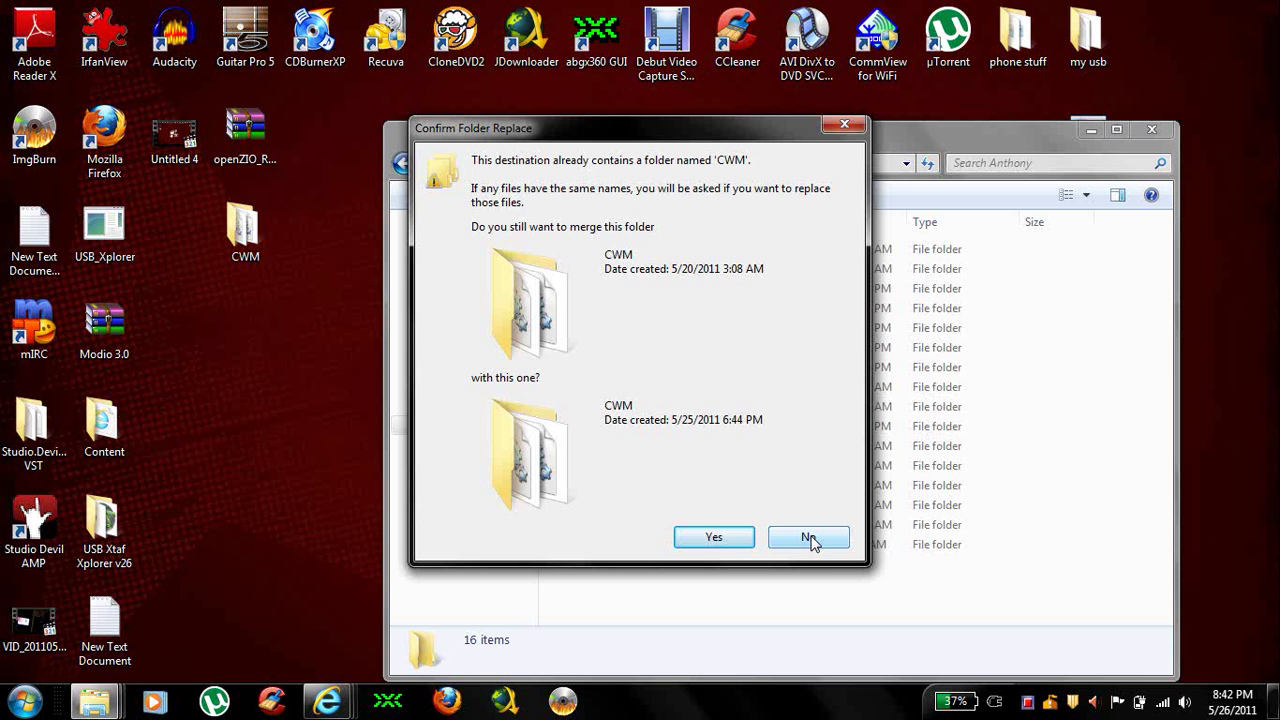
left_click(810, 540)
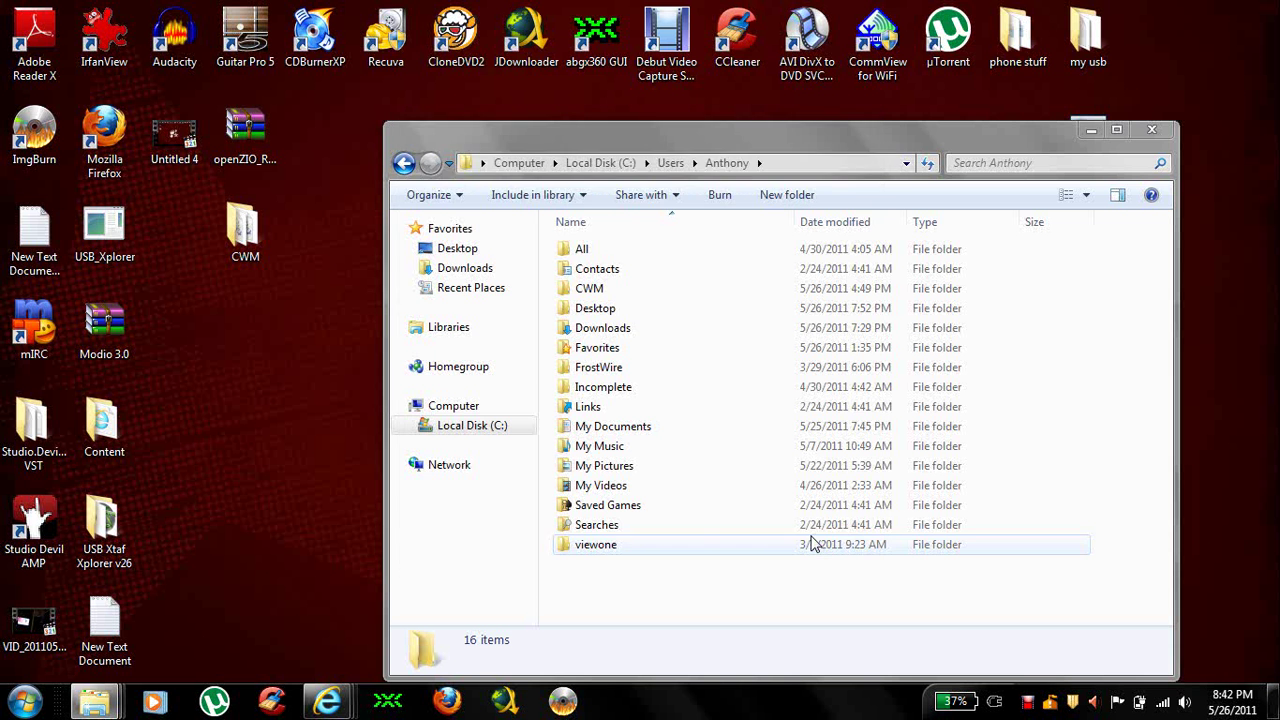
left_click(1156, 131)
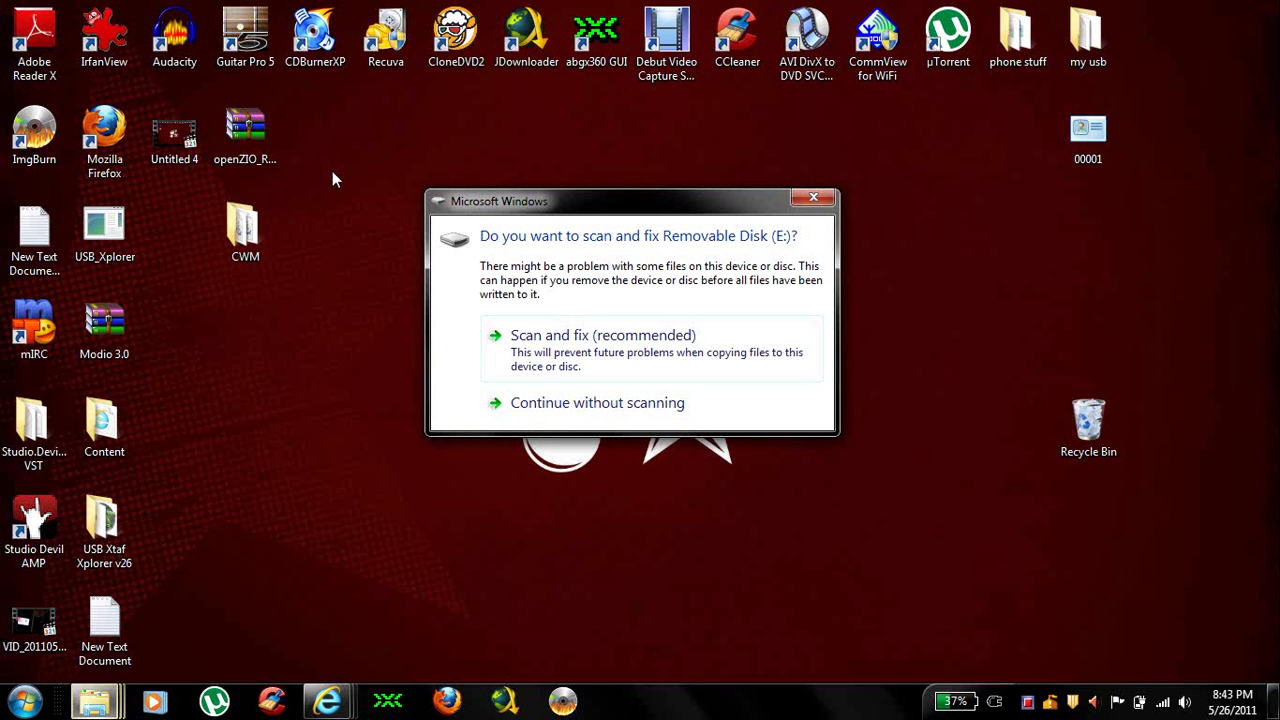
Open Removable Disk (E:) without scanning it and try to paste the desktop openZIO_ROM_2.1.0_Spz0 archive into its root.
left_click(575, 400)
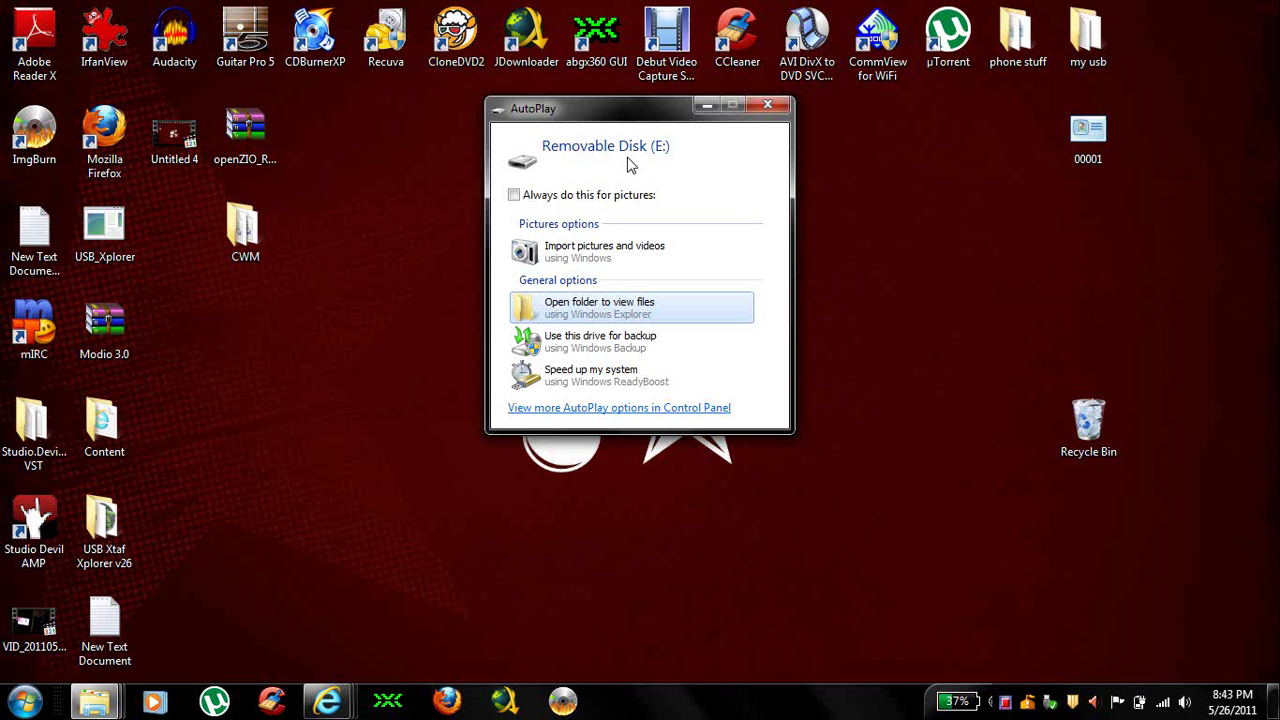
left_click(592, 312)
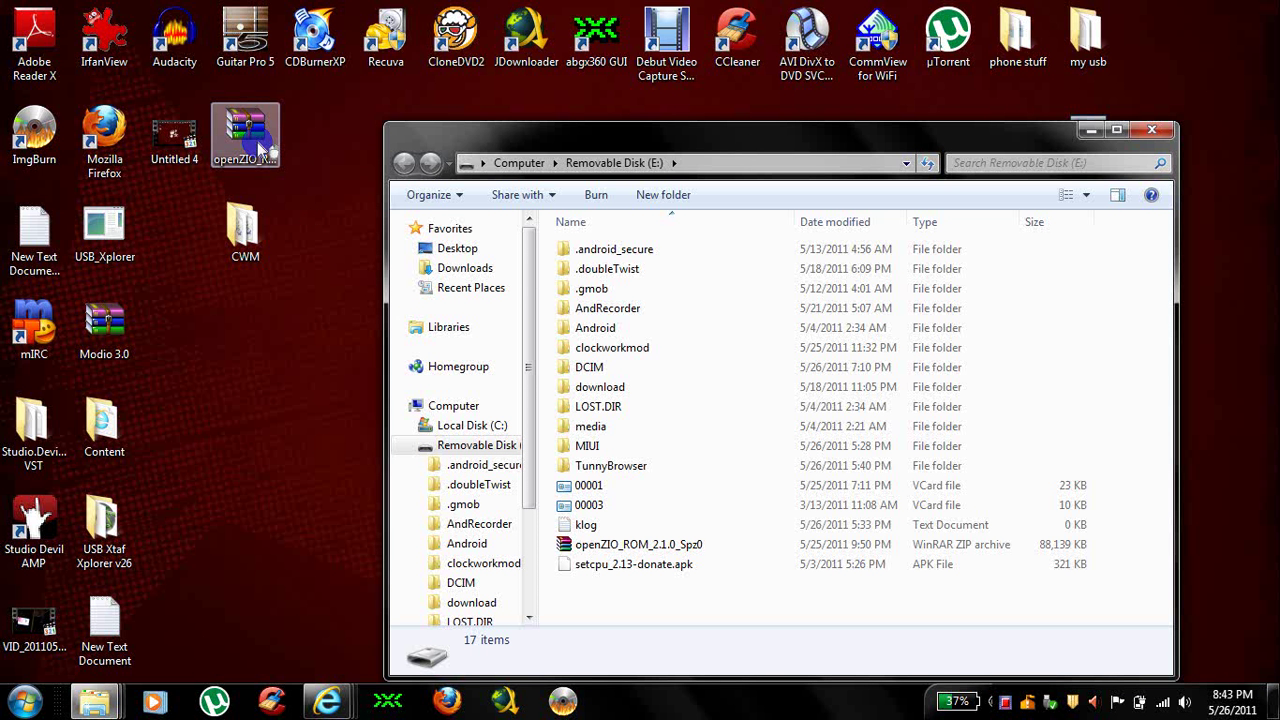
right_click(258, 148)
left_click(322, 422)
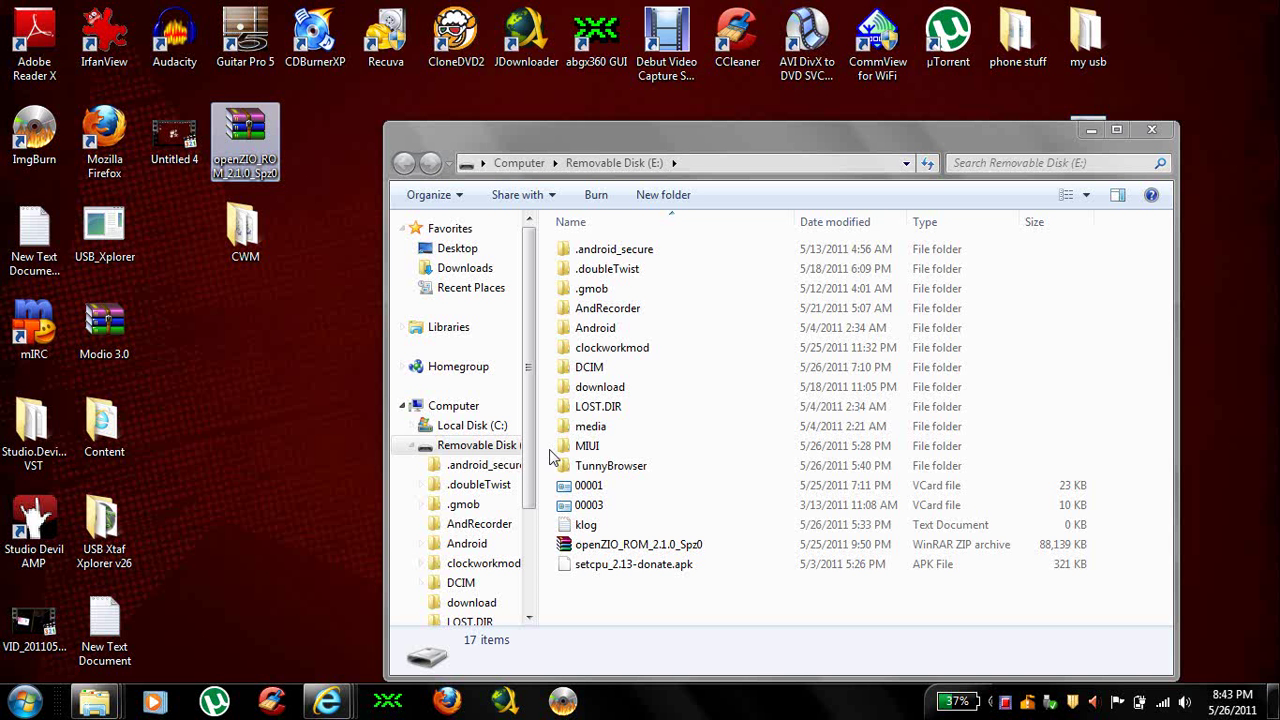
right_click(641, 604)
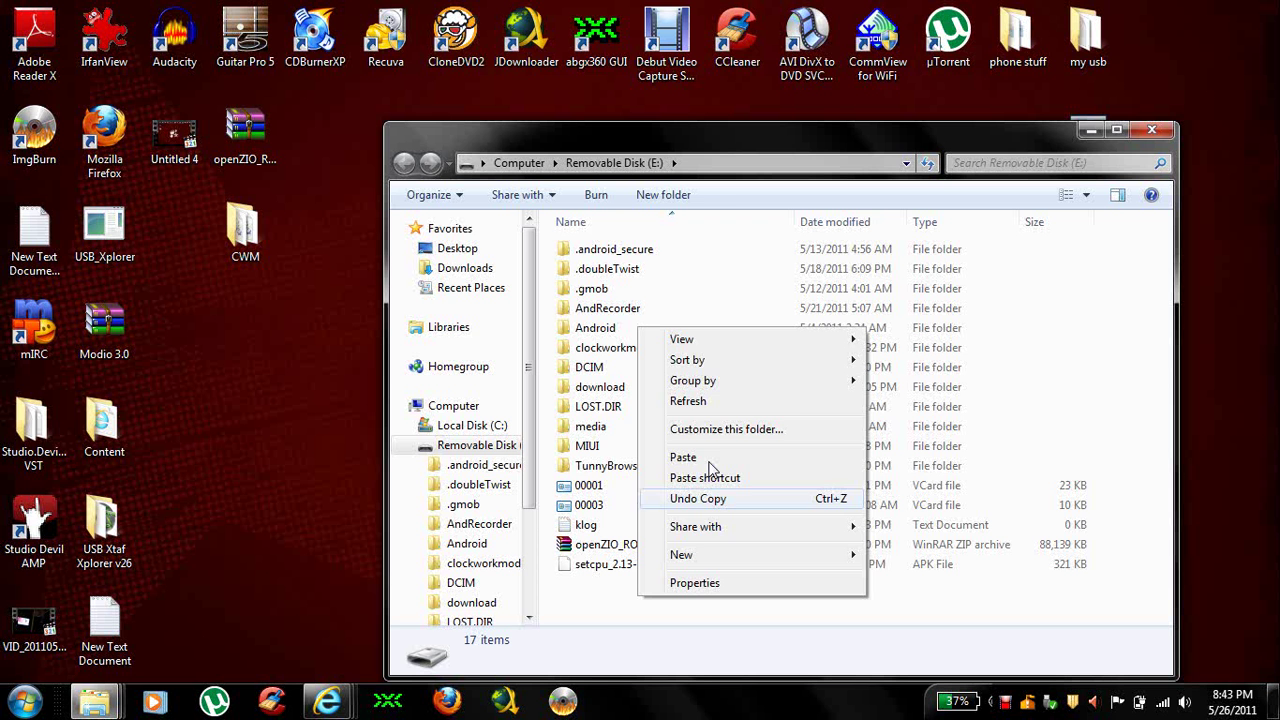
left_click(703, 457)
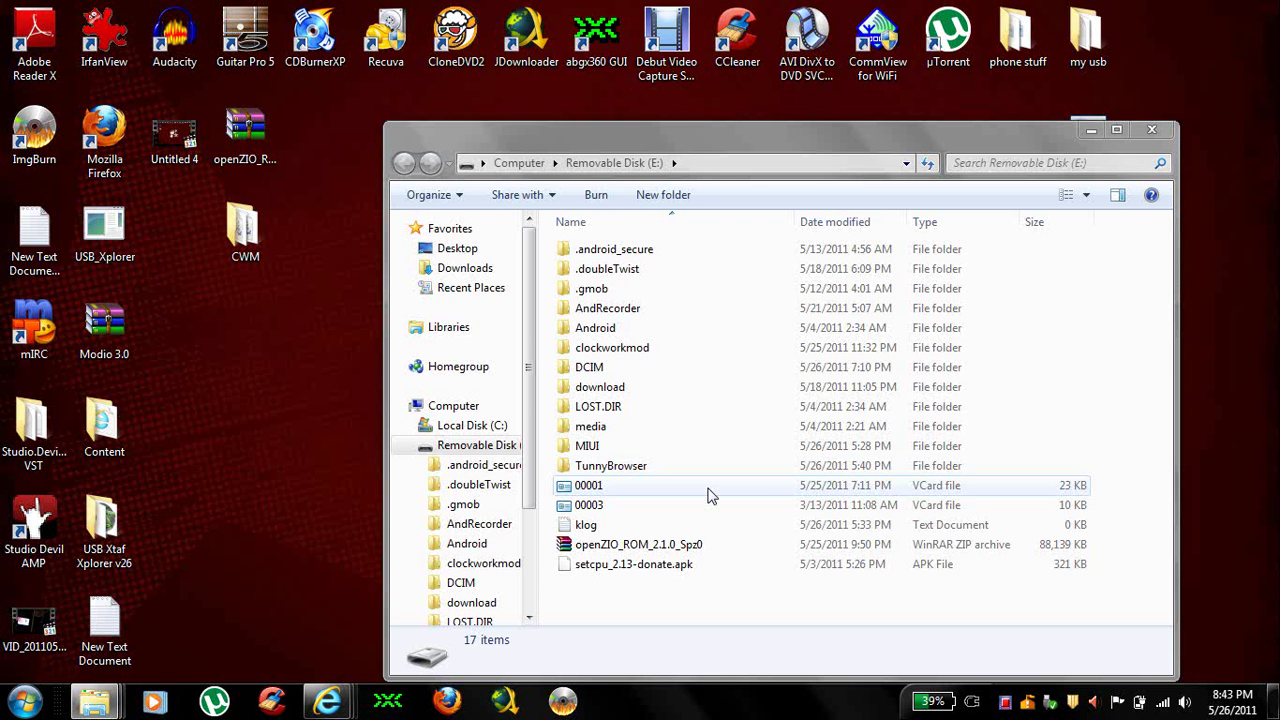
left_click(799, 546)
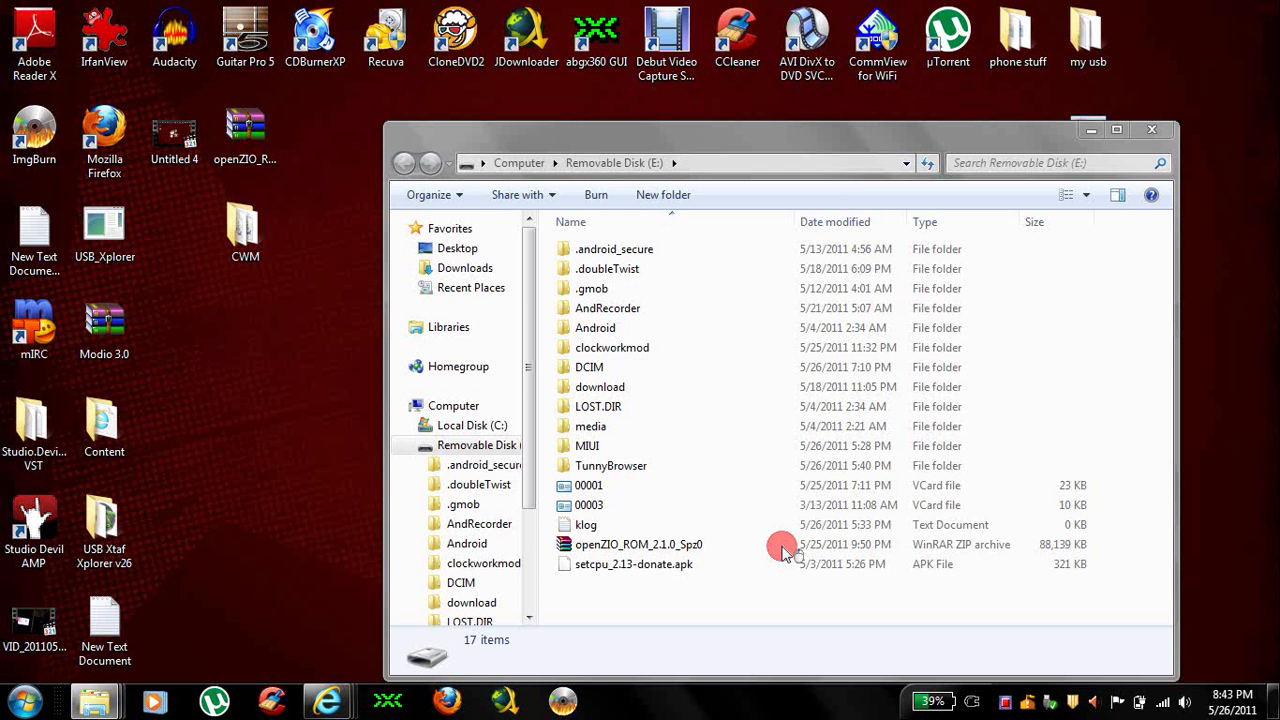
left_click(622, 544)
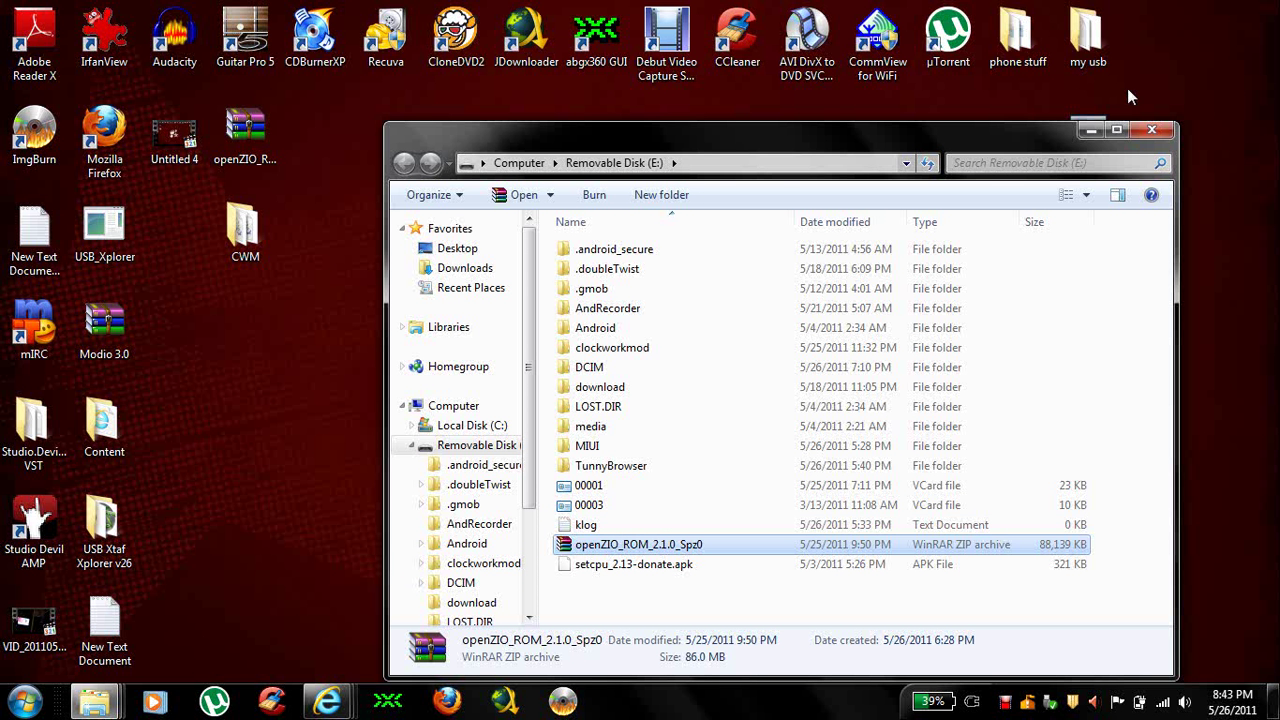
left_click(1151, 130)
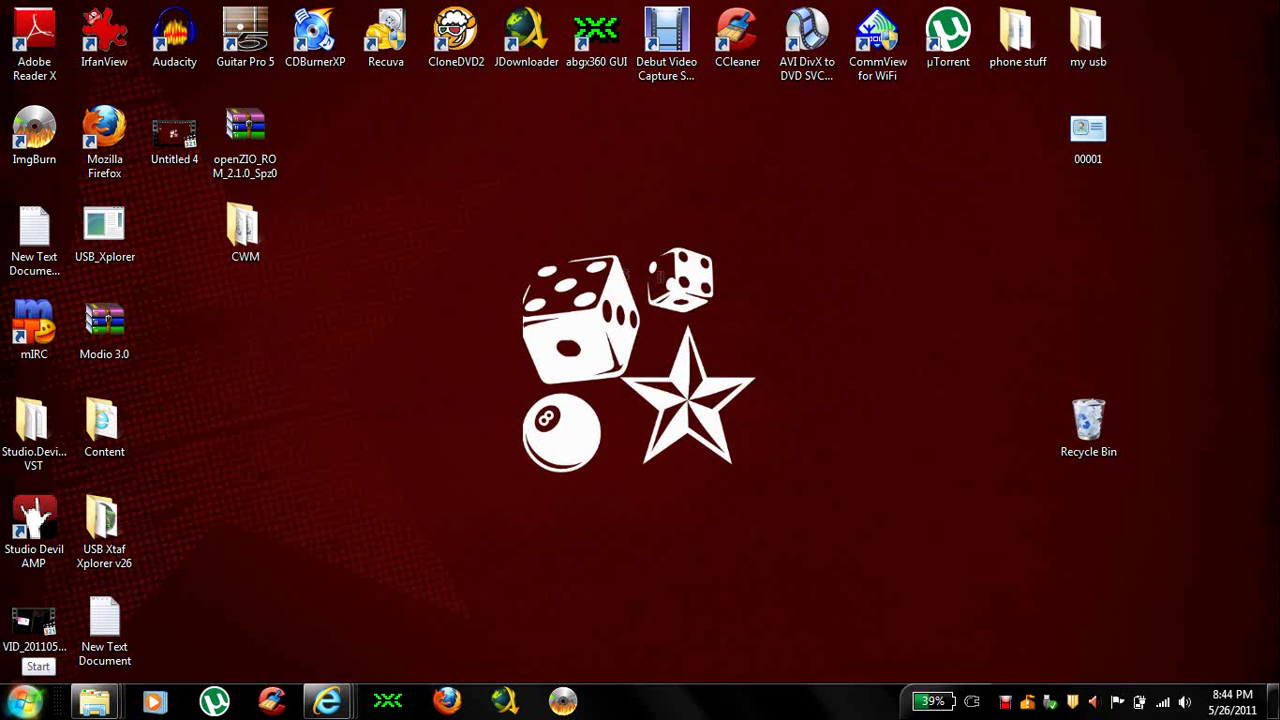
Open a Command Prompt window from the Windows accessories.
left_click(25, 700)
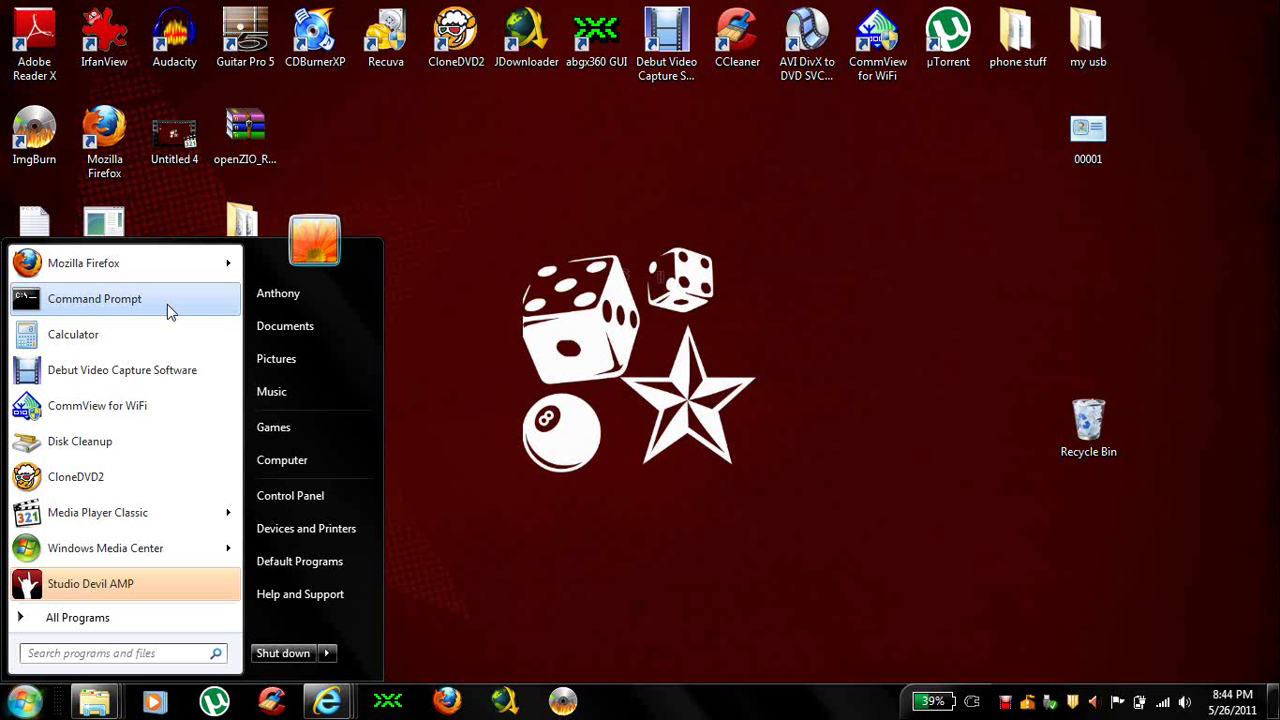
left_click(70, 612)
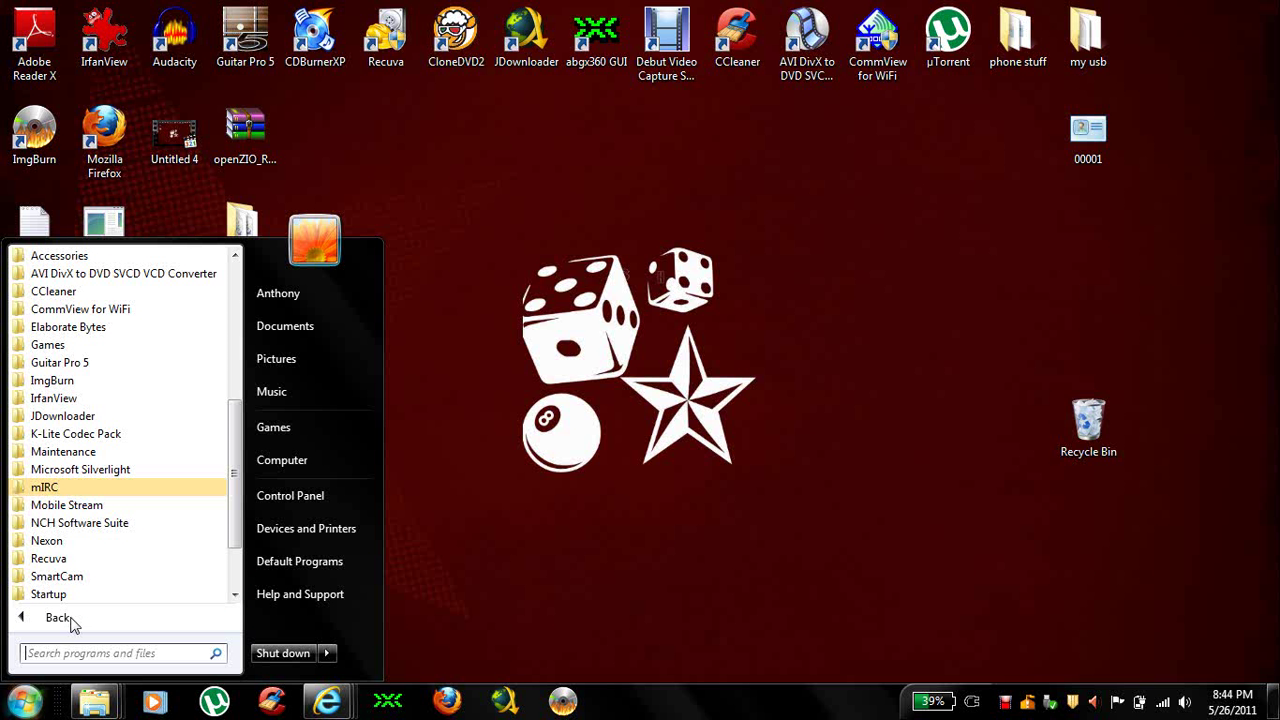
left_click(152, 258)
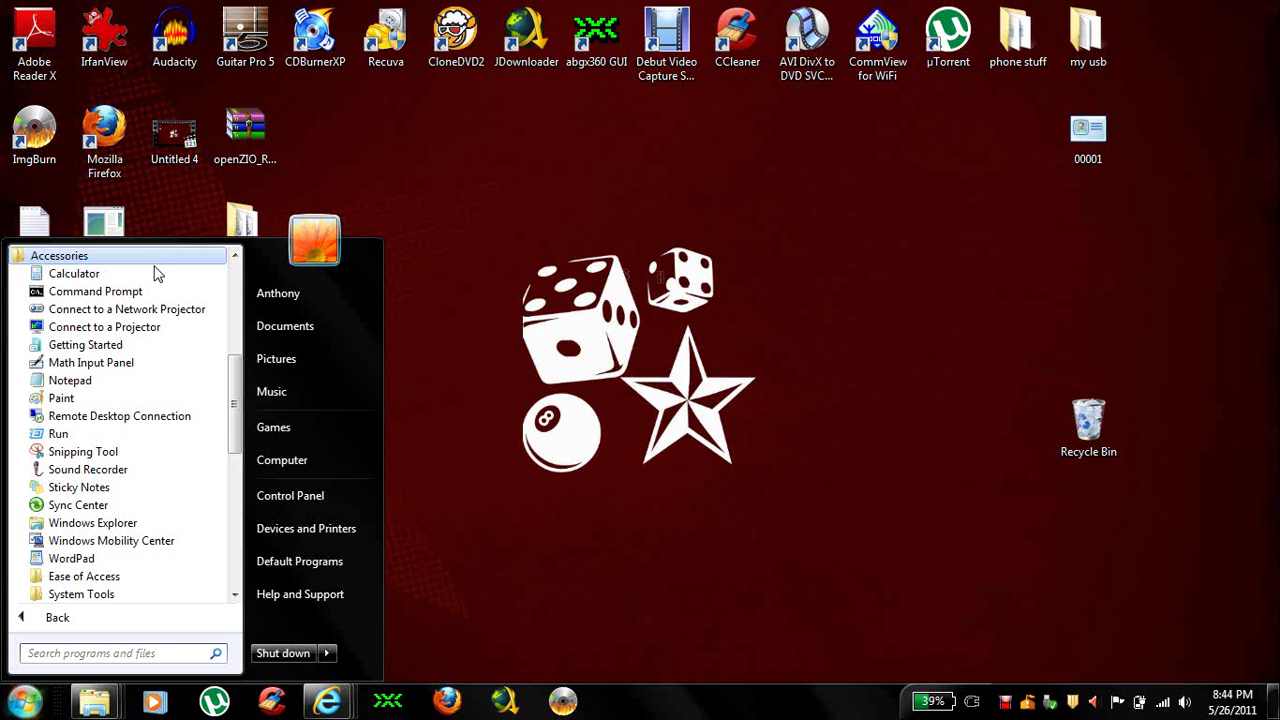
left_click(148, 290)
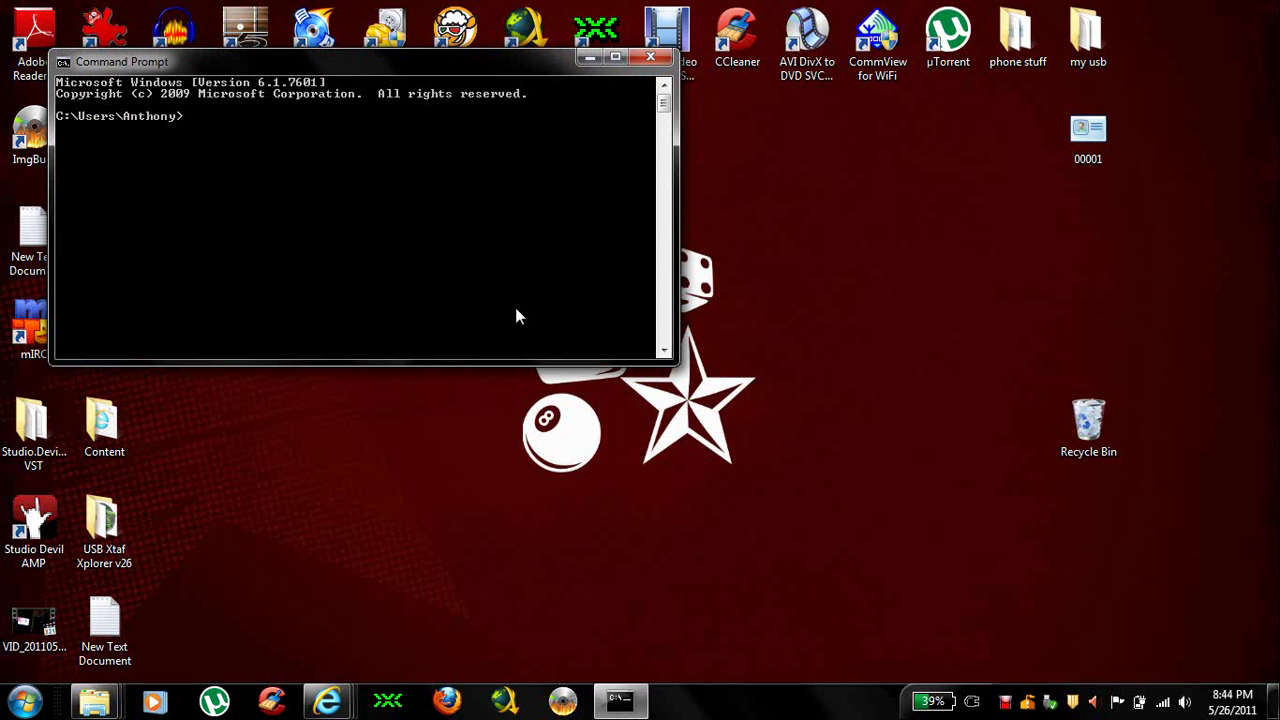
Check the ClockworkMod recovery post in Internet Explorer for the directory and fastboot commands.
left_click(326, 700)
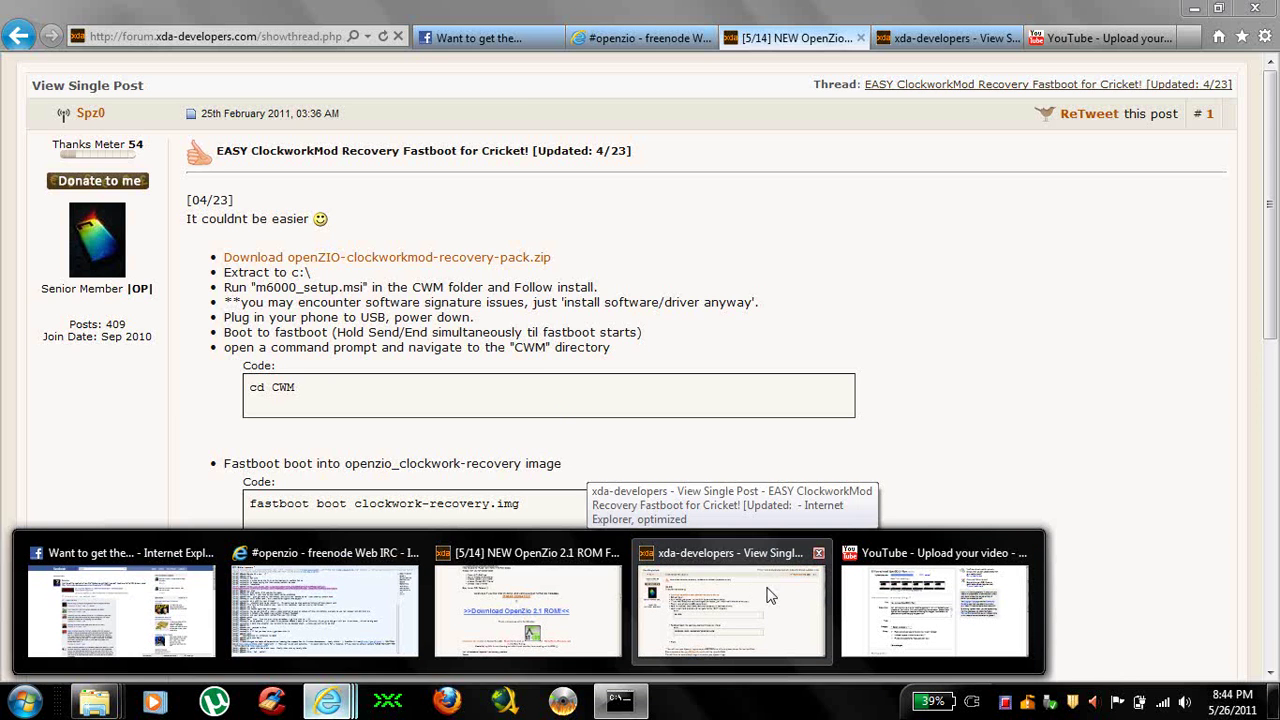
left_click(752, 585)
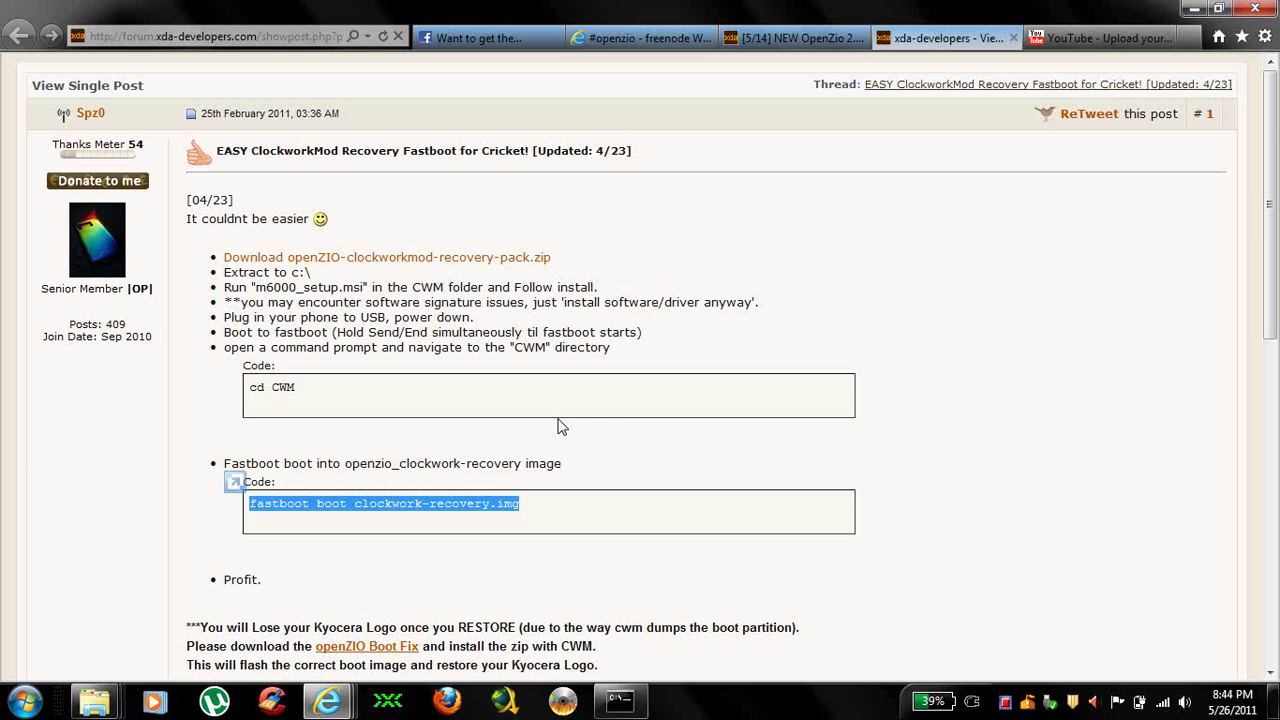
left_click(558, 421)
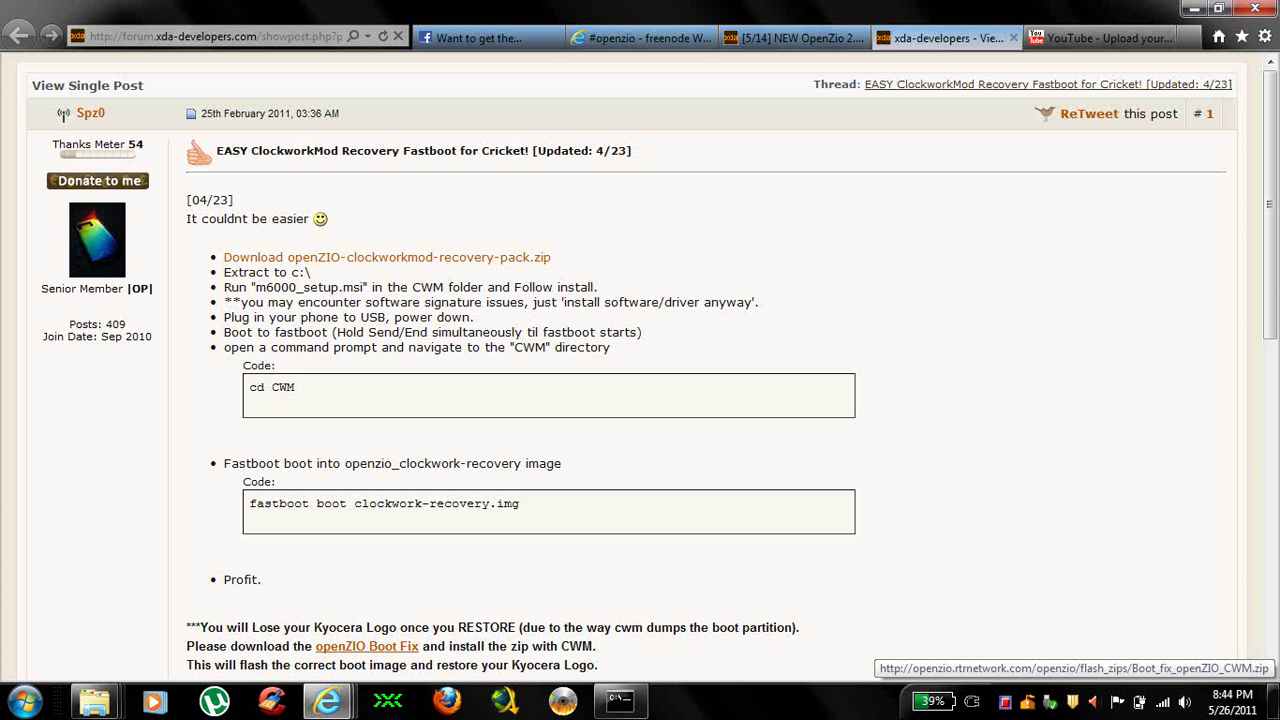
Switch to the Command Prompt and change to the CWM directory with "cd CWM".
left_click(620, 700)
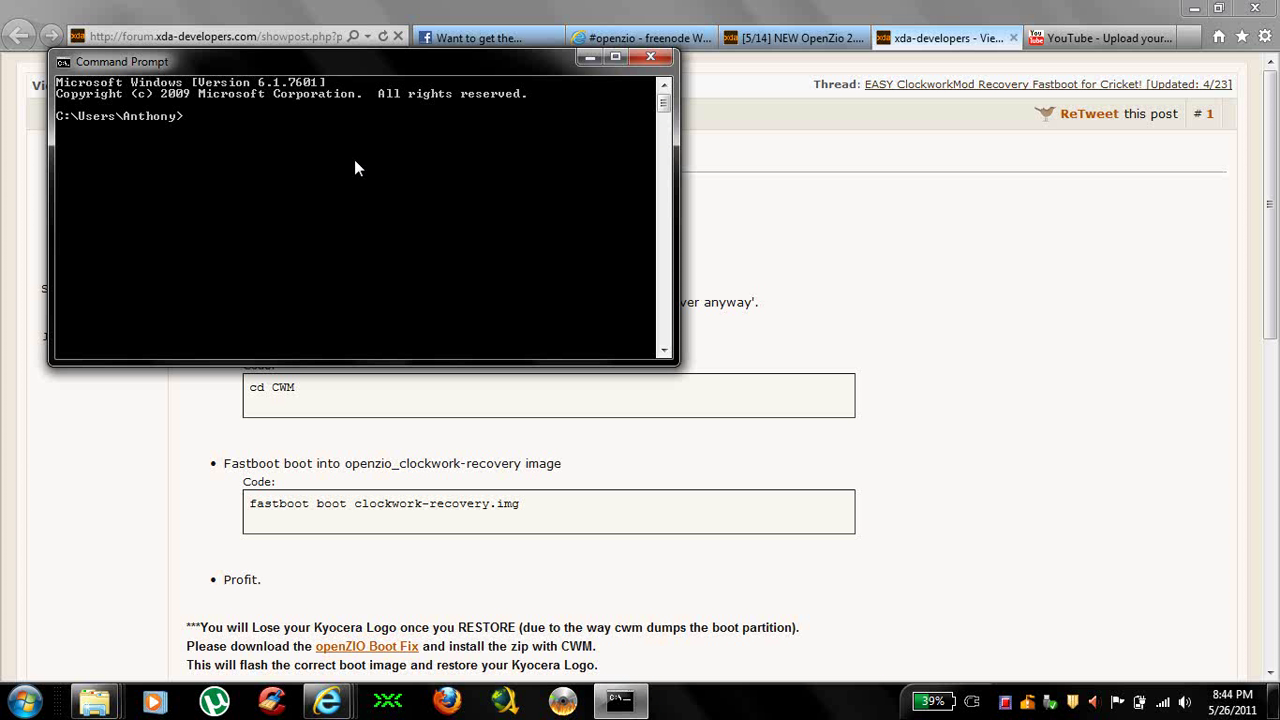
type("cd CWM")
key("Return")
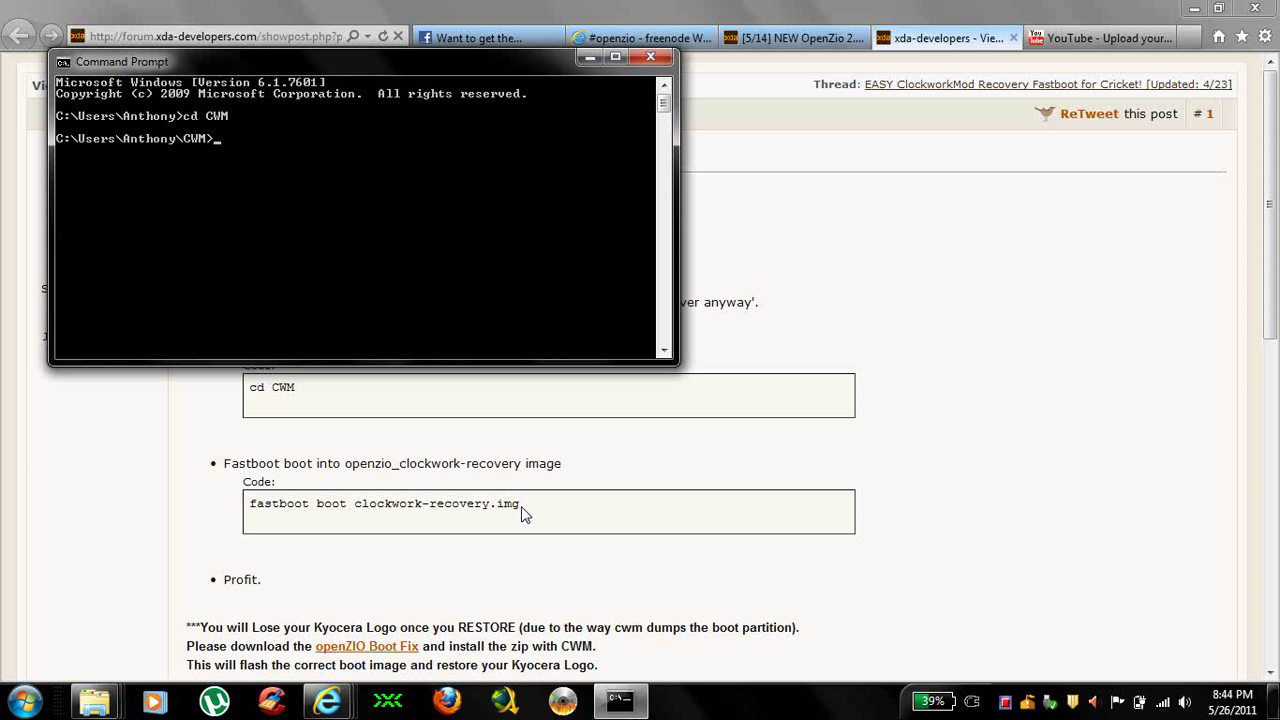
Copy the command "fastboot boot clockwork-recovery.img" from the forum post and run it in the Command Prompt from the CWM directory.
left_click_drag(521, 509, 240, 508)
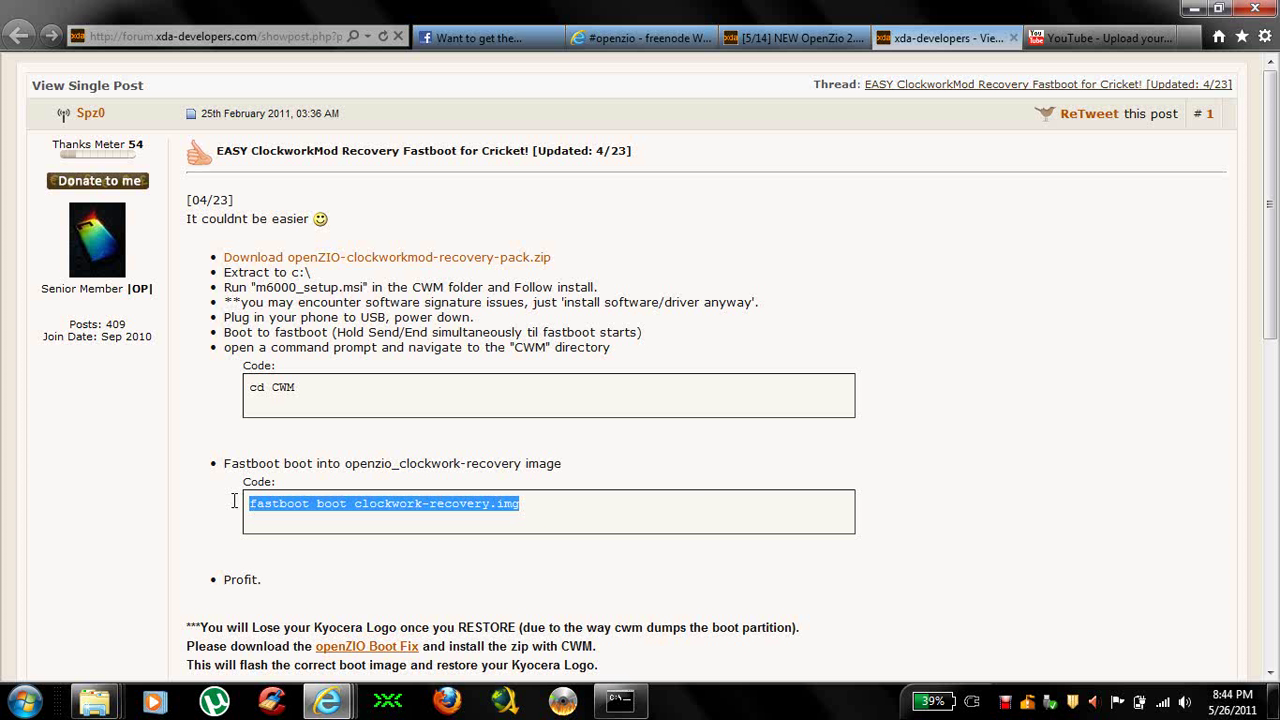
right_click(306, 514)
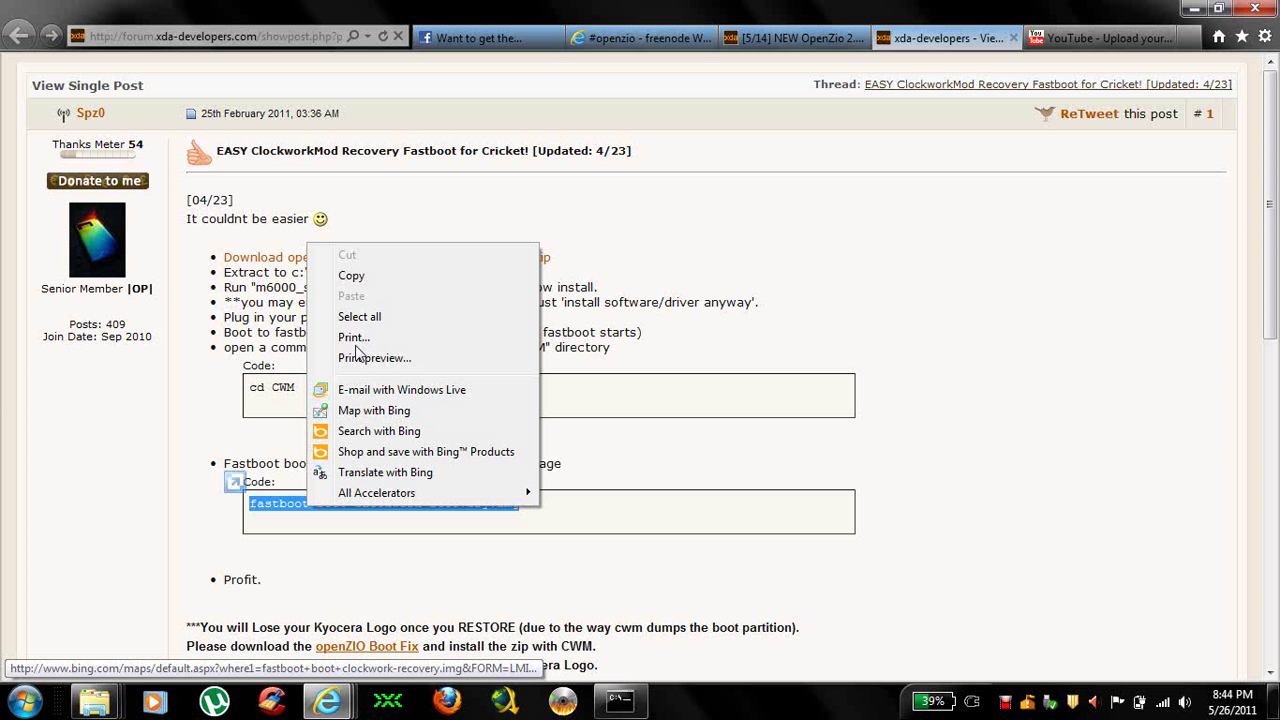
left_click(360, 277)
left_click(620, 700)
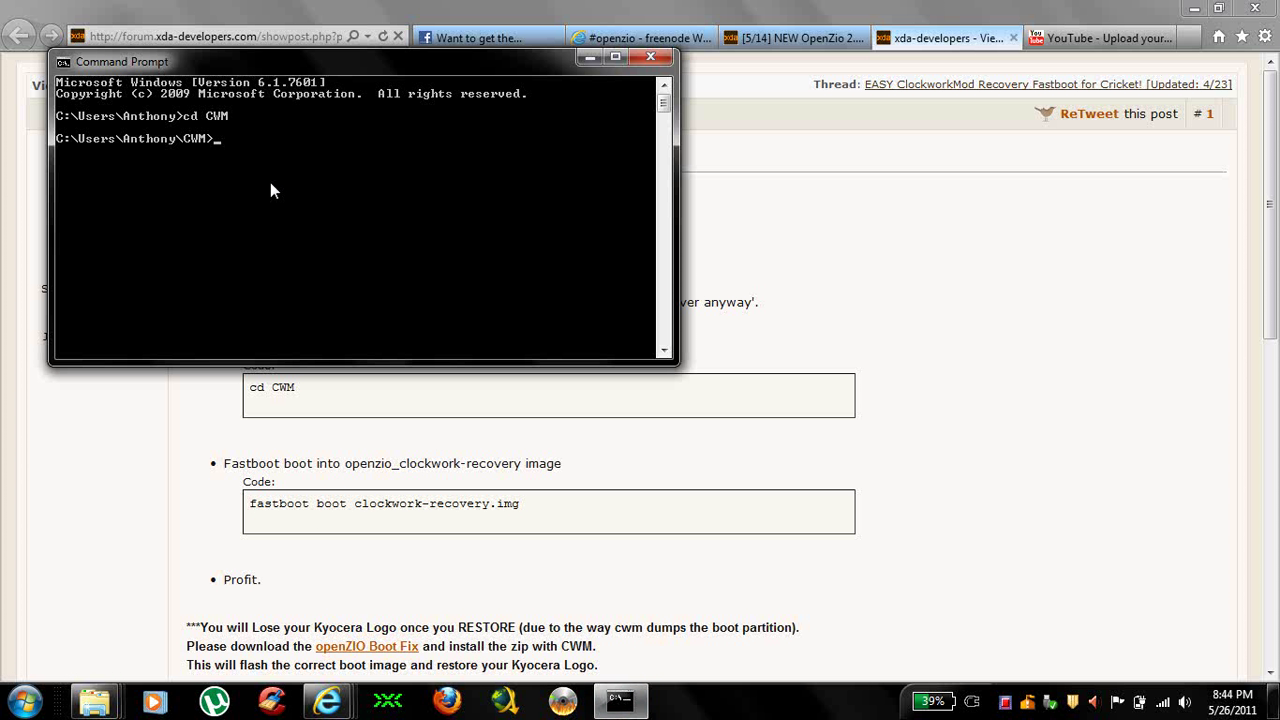
right_click(254, 153)
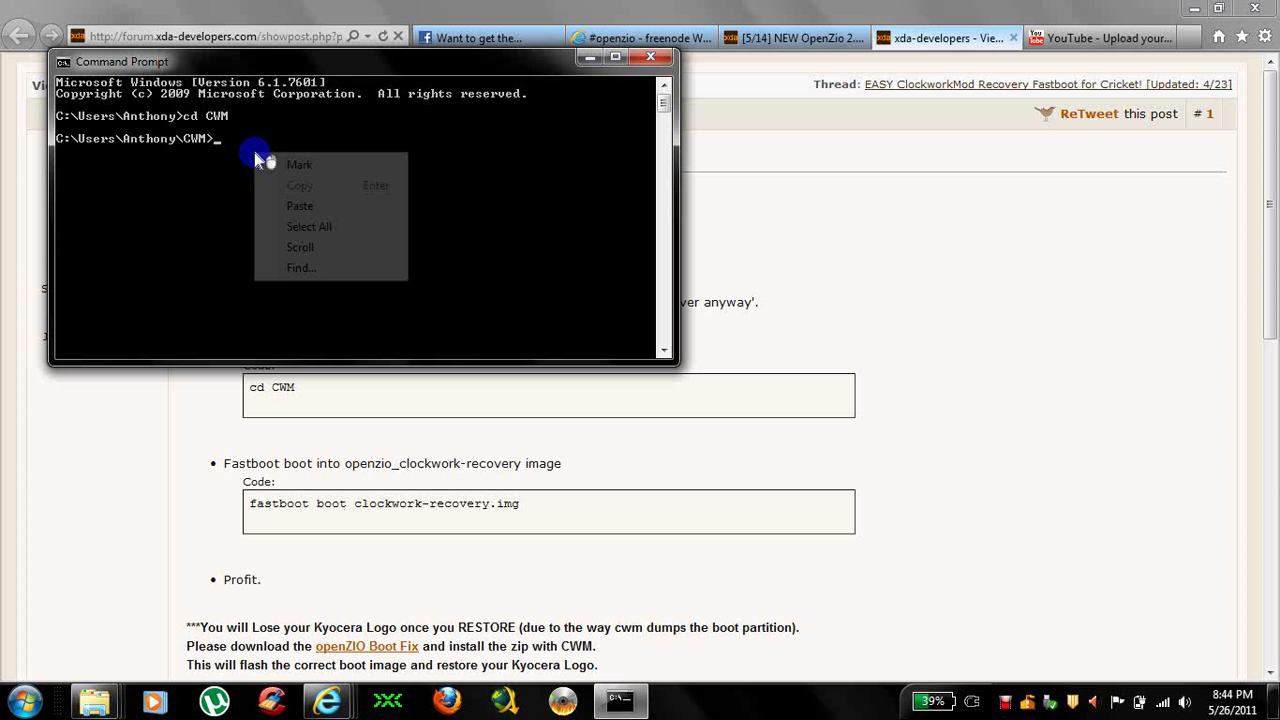
left_click(283, 206)
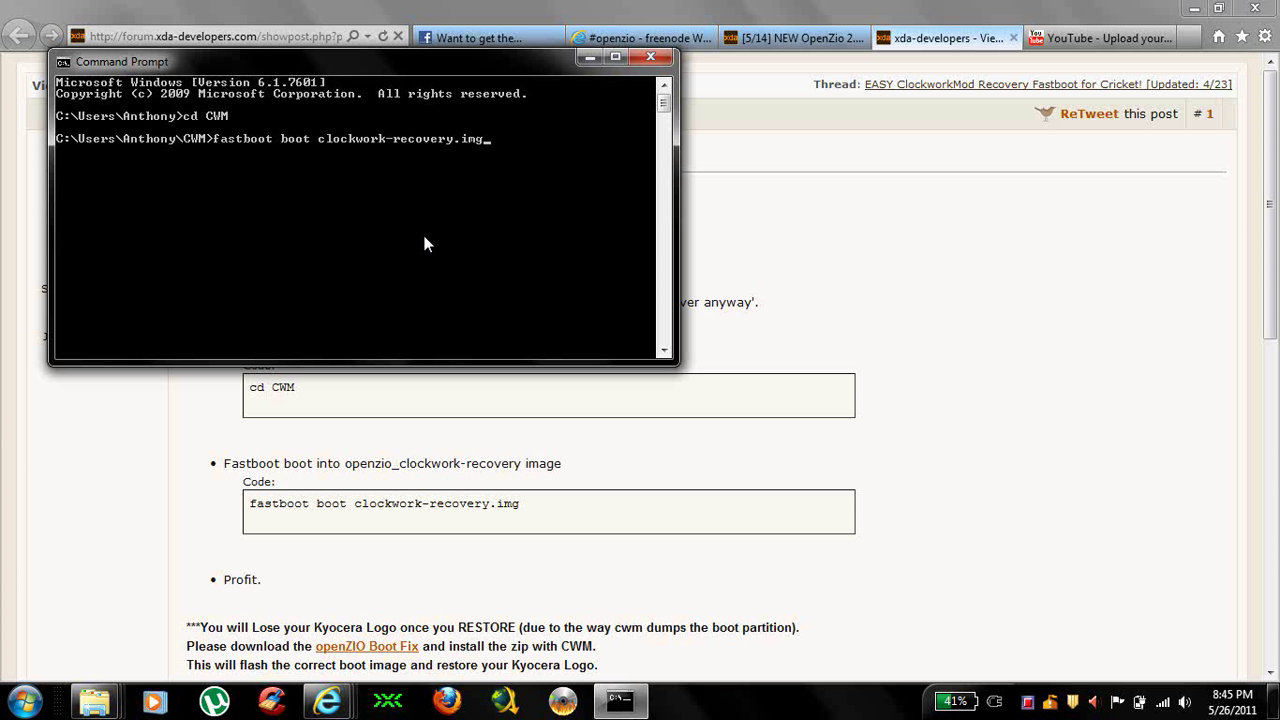
key("Return")
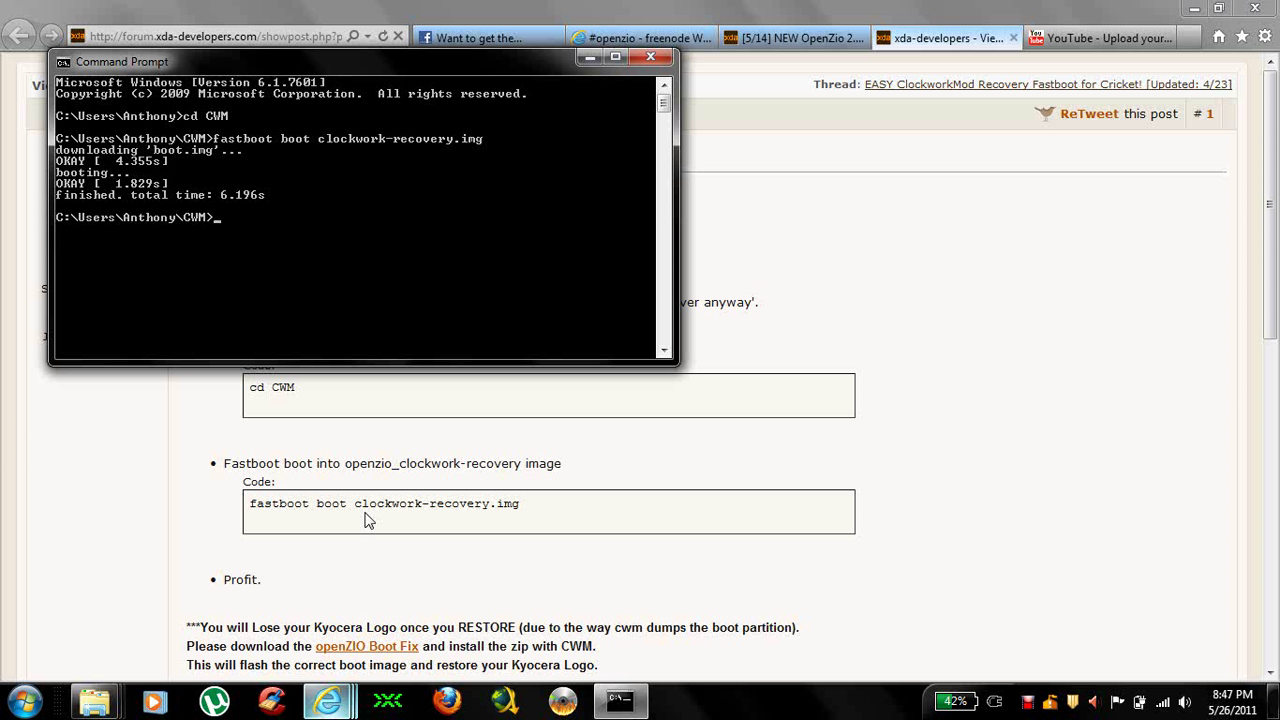
Switch to Internet Explorer and review the flashing and first-boot instructions in the OpenZio 2.1 ROM thread.
left_click(782, 38)
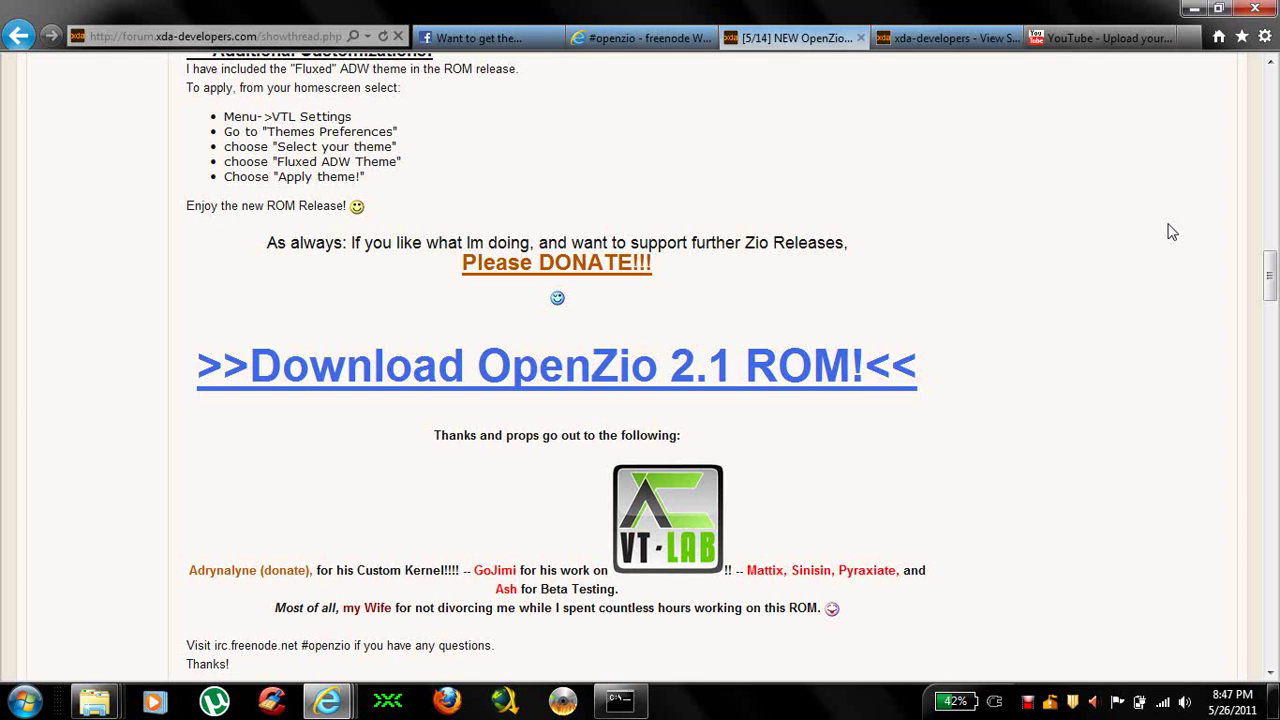
left_click_drag(1268, 290, 1269, 215)
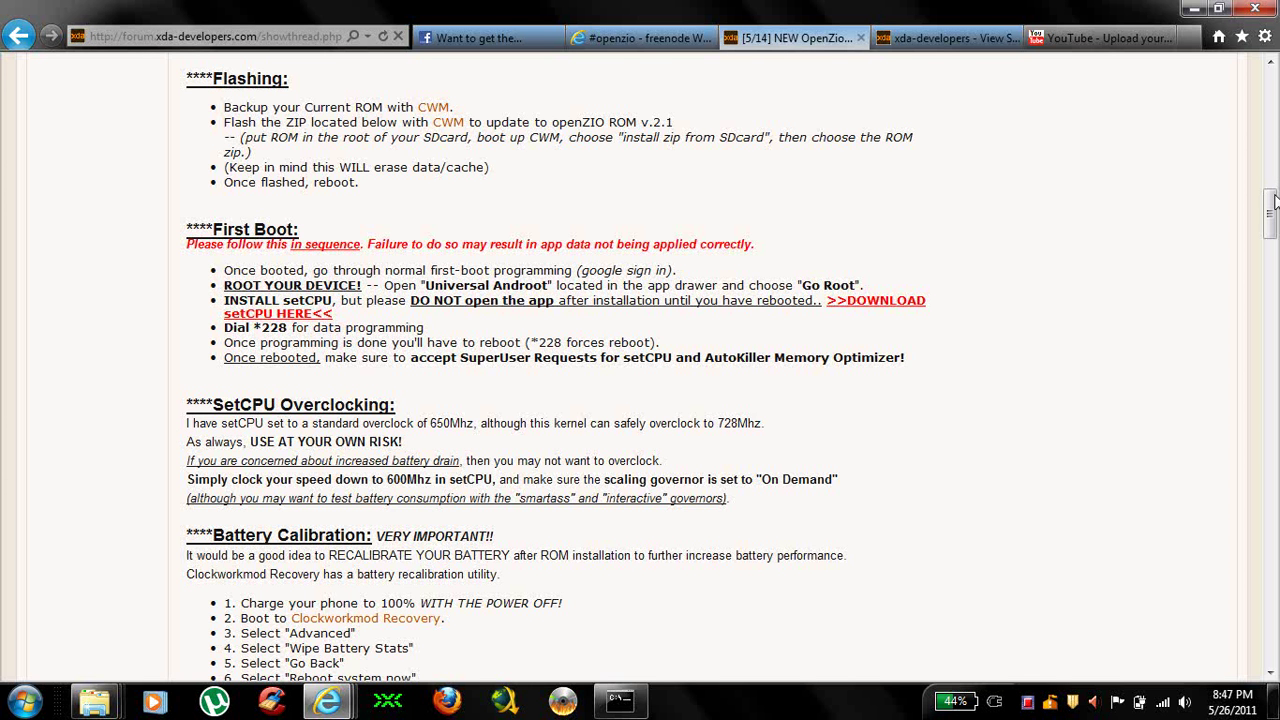
left_click_drag(1271, 205, 1262, 272)
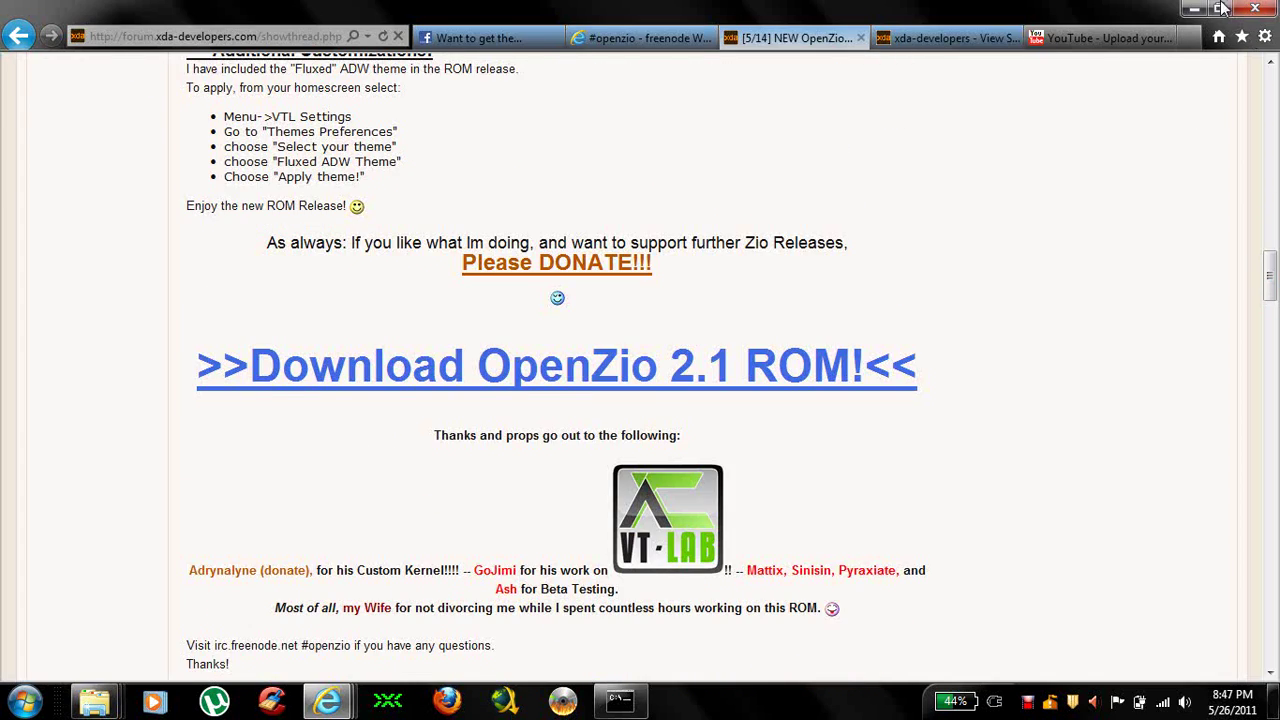